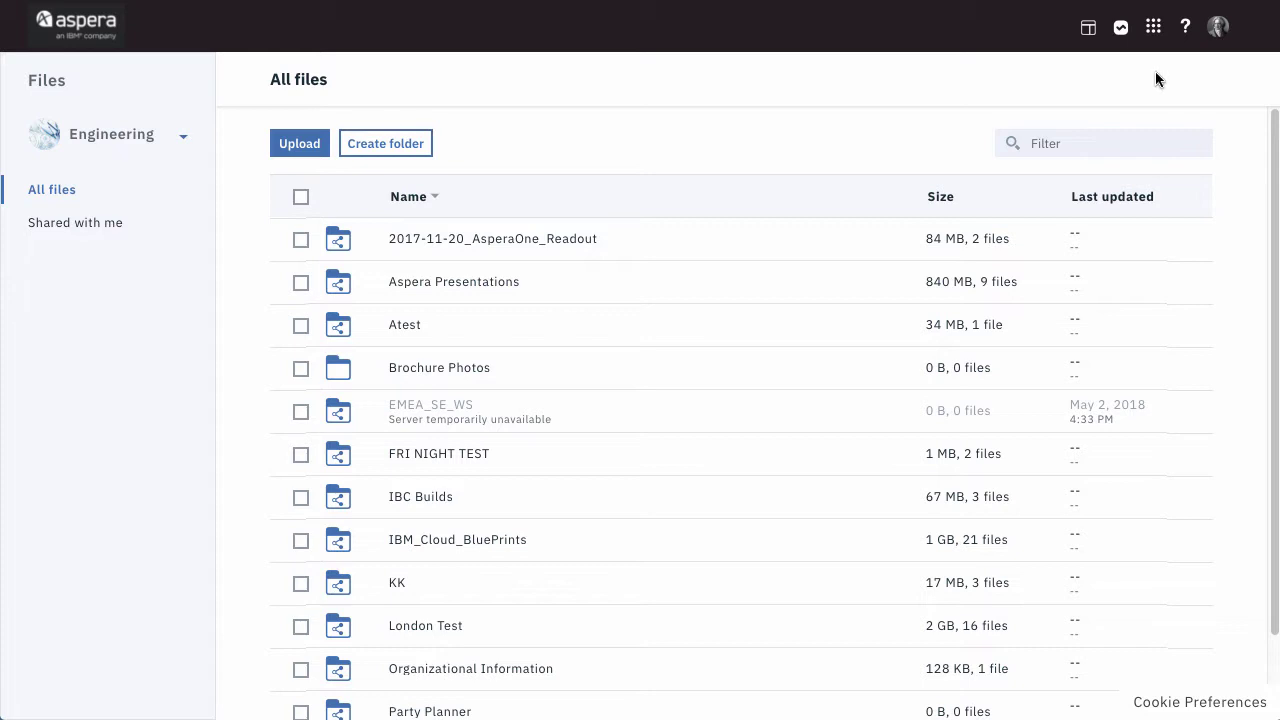
Review the share permission options for 2017-11-20_AsperaOne_Readout, then cancel without sharing.
click(1154, 28)
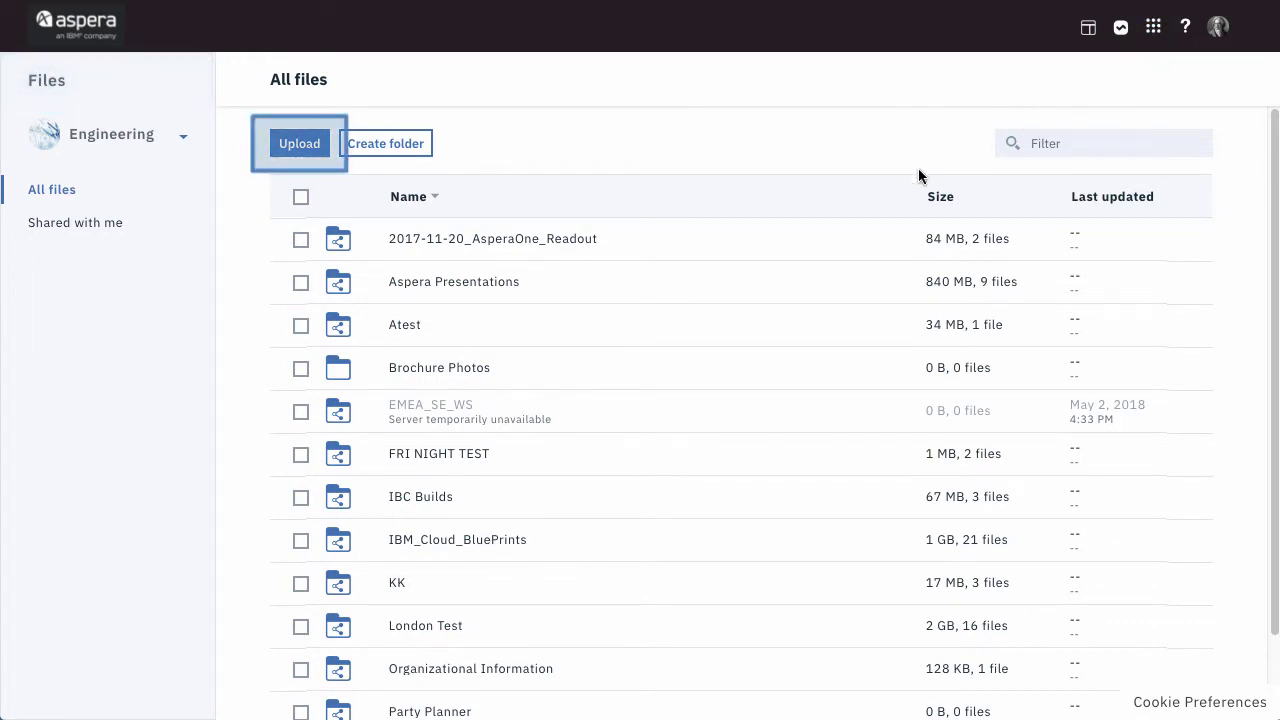
right_click(822, 253)
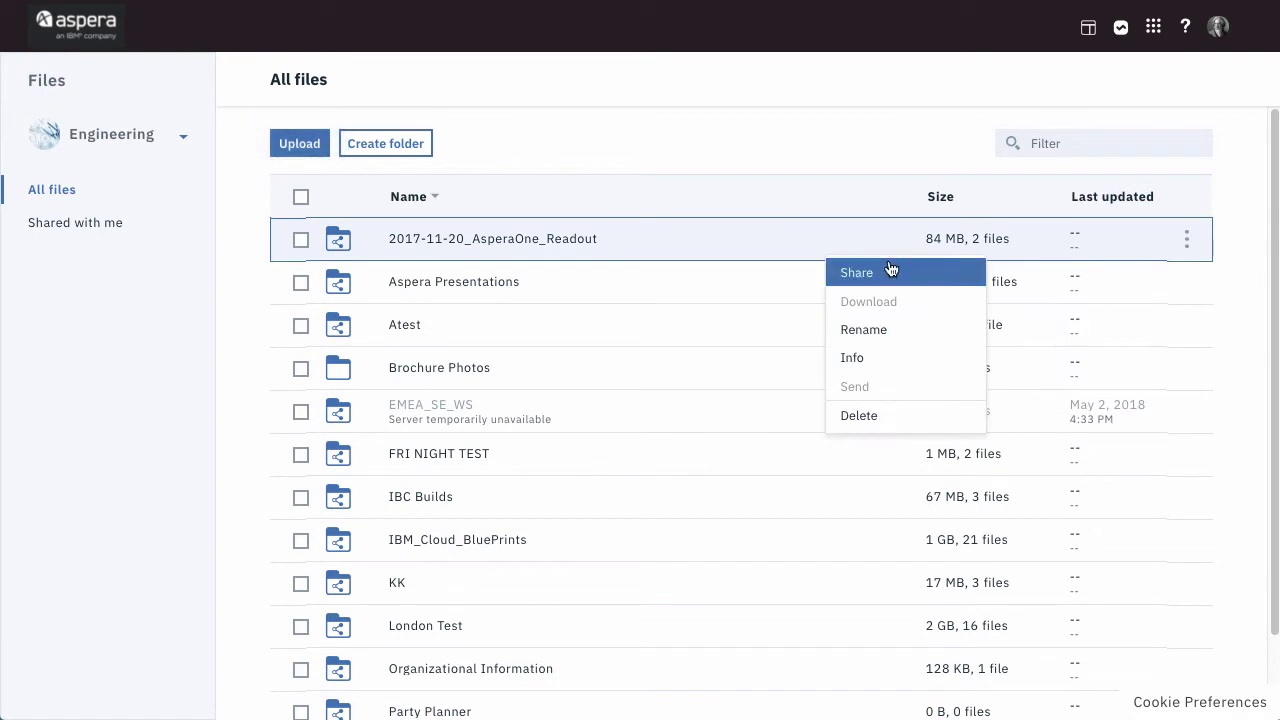
click(900, 271)
click(888, 200)
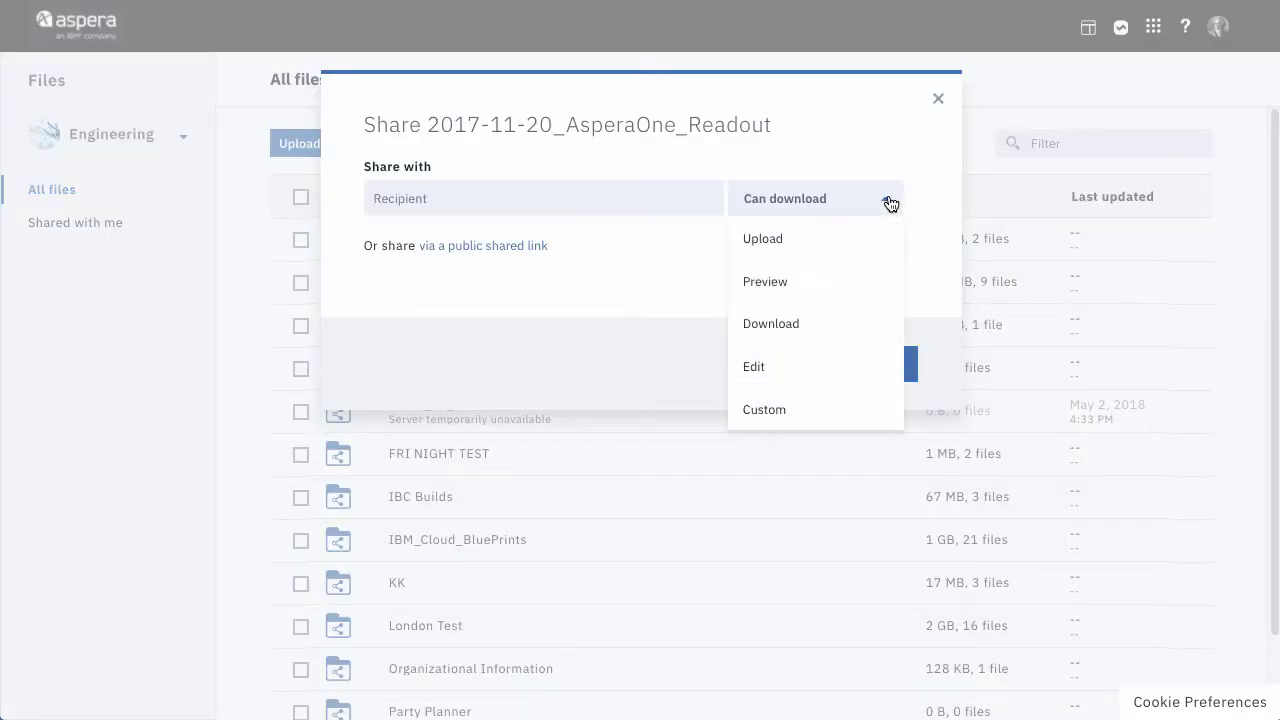
click(889, 203)
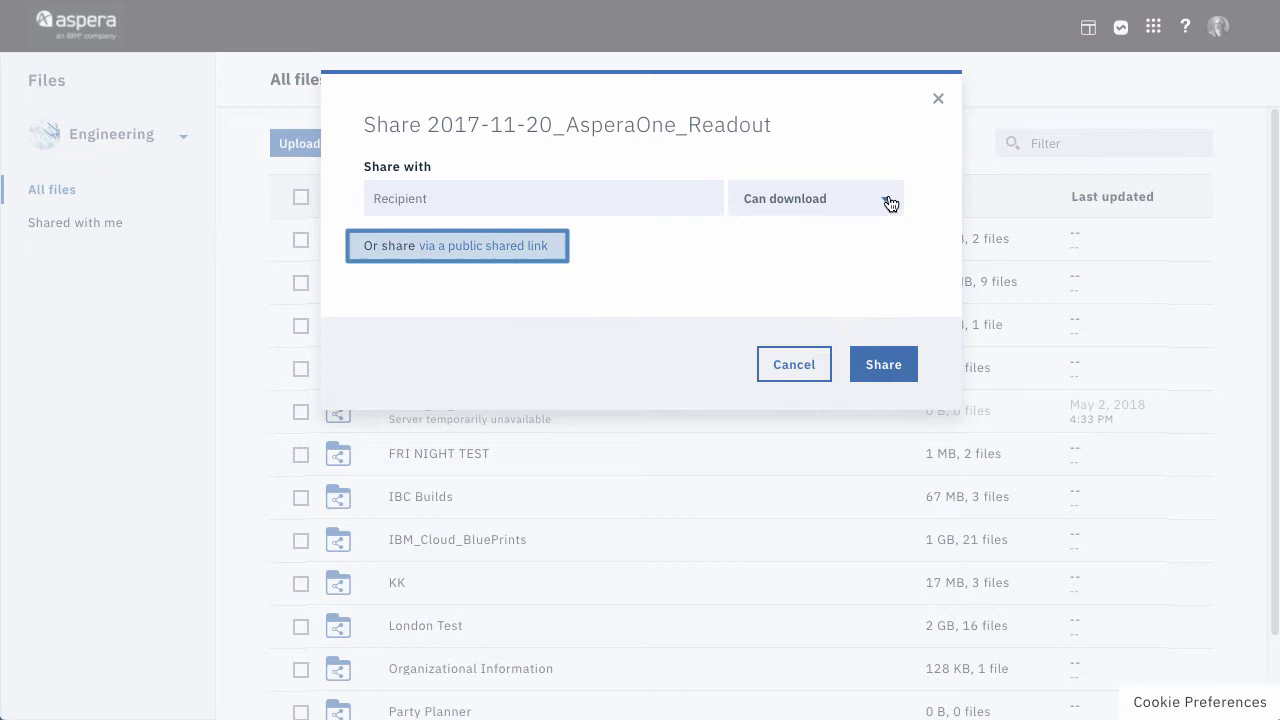
click(938, 99)
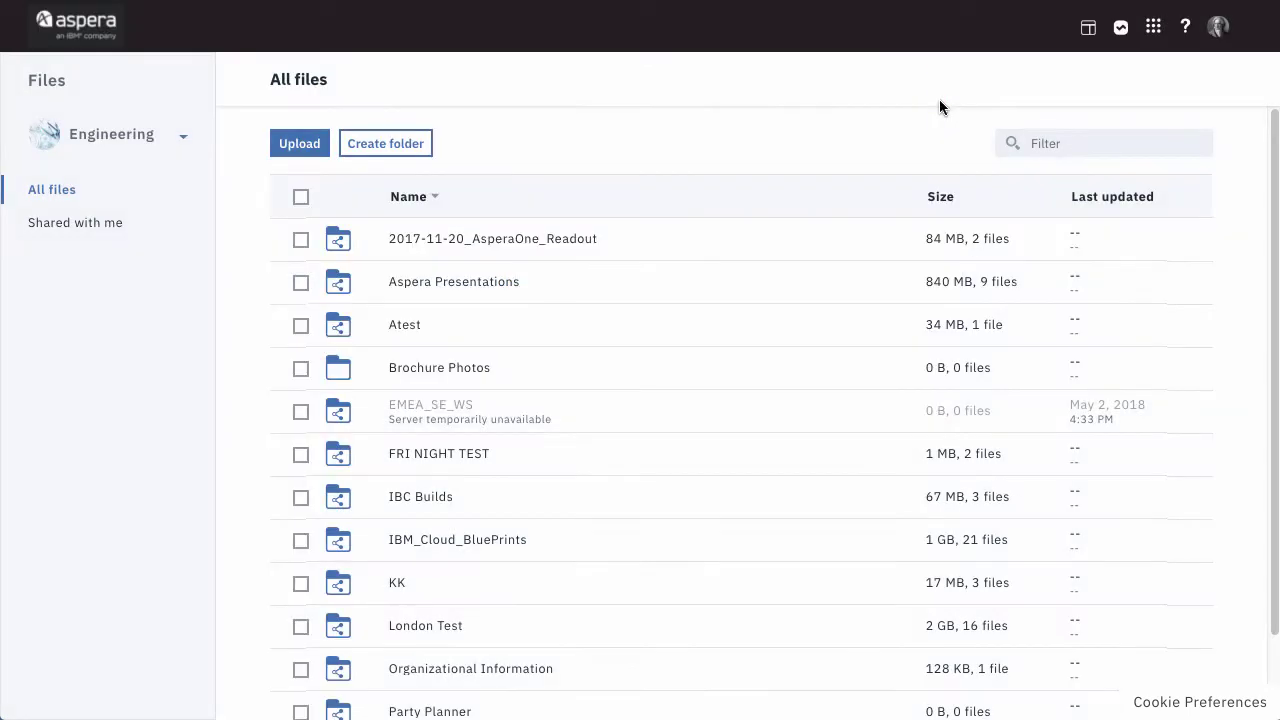
Open Aspera Presentations, list all four collaborators with permissions, and select one collaborator.
click(823, 281)
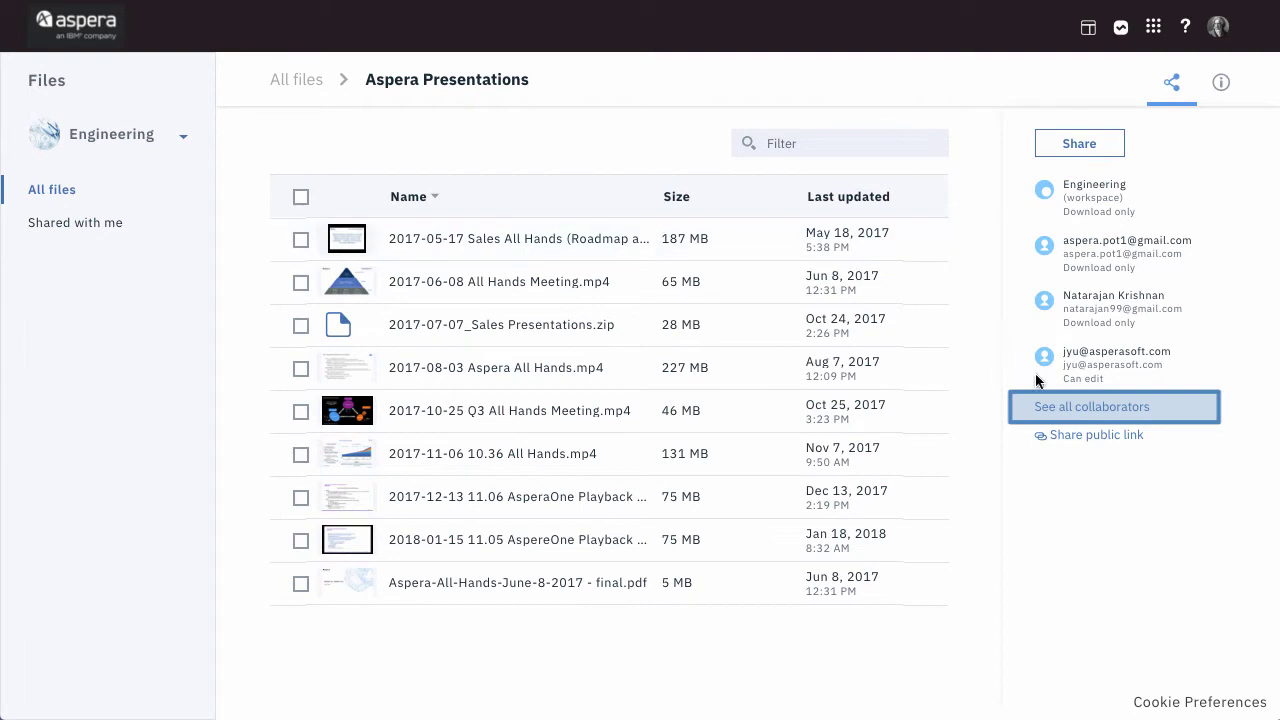
click(1056, 409)
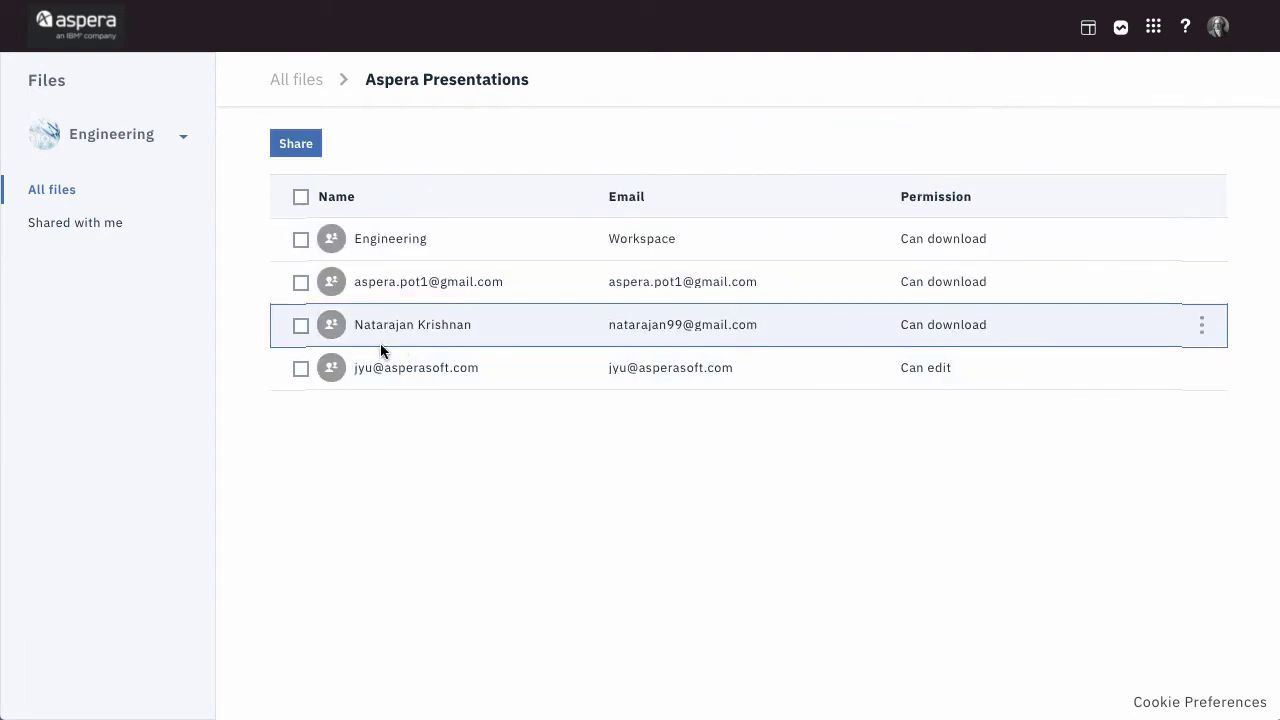
click(299, 326)
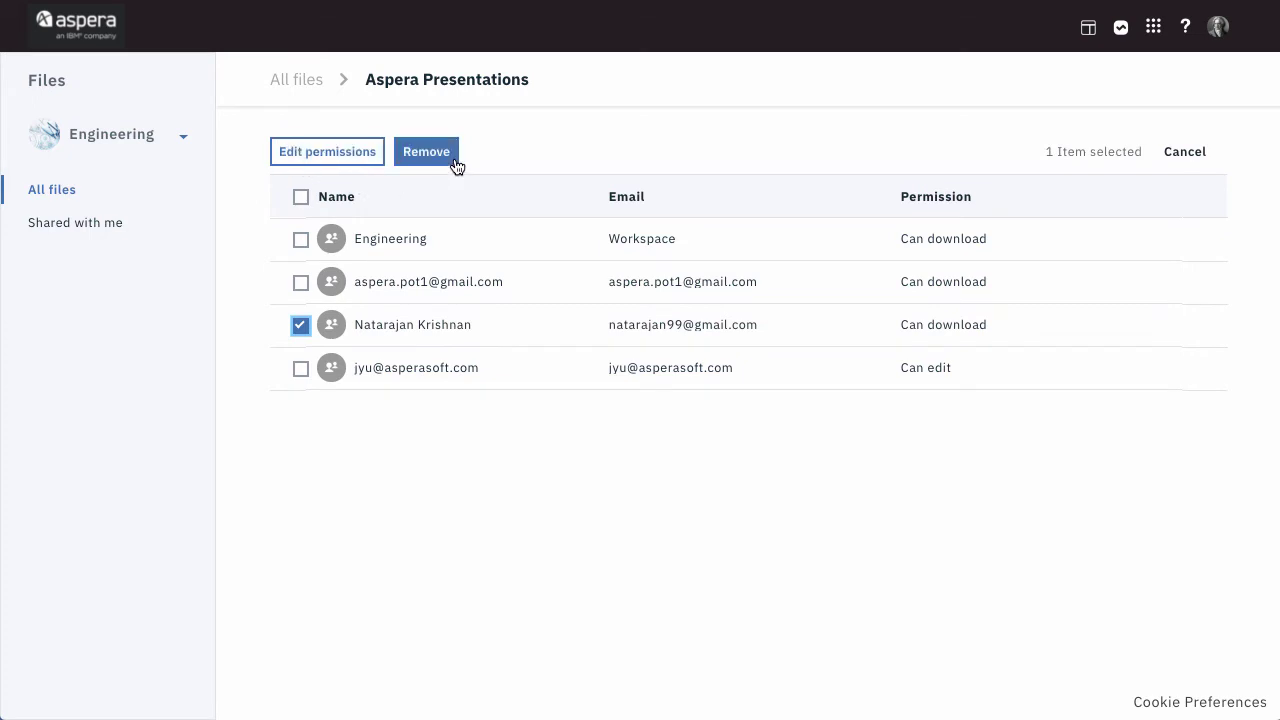
Return to All files, show IBM_Cloud_BluePrints in a split pane, and choose Send for Brochure Photos.
click(305, 80)
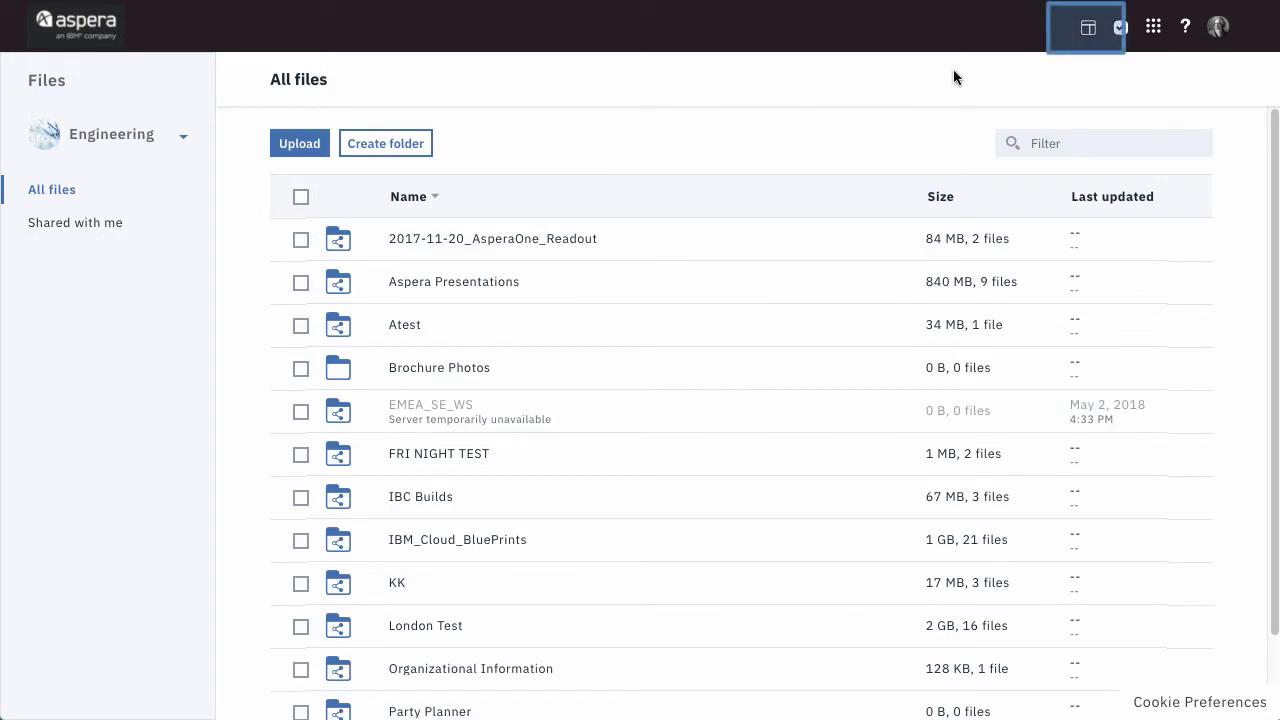
click(1089, 30)
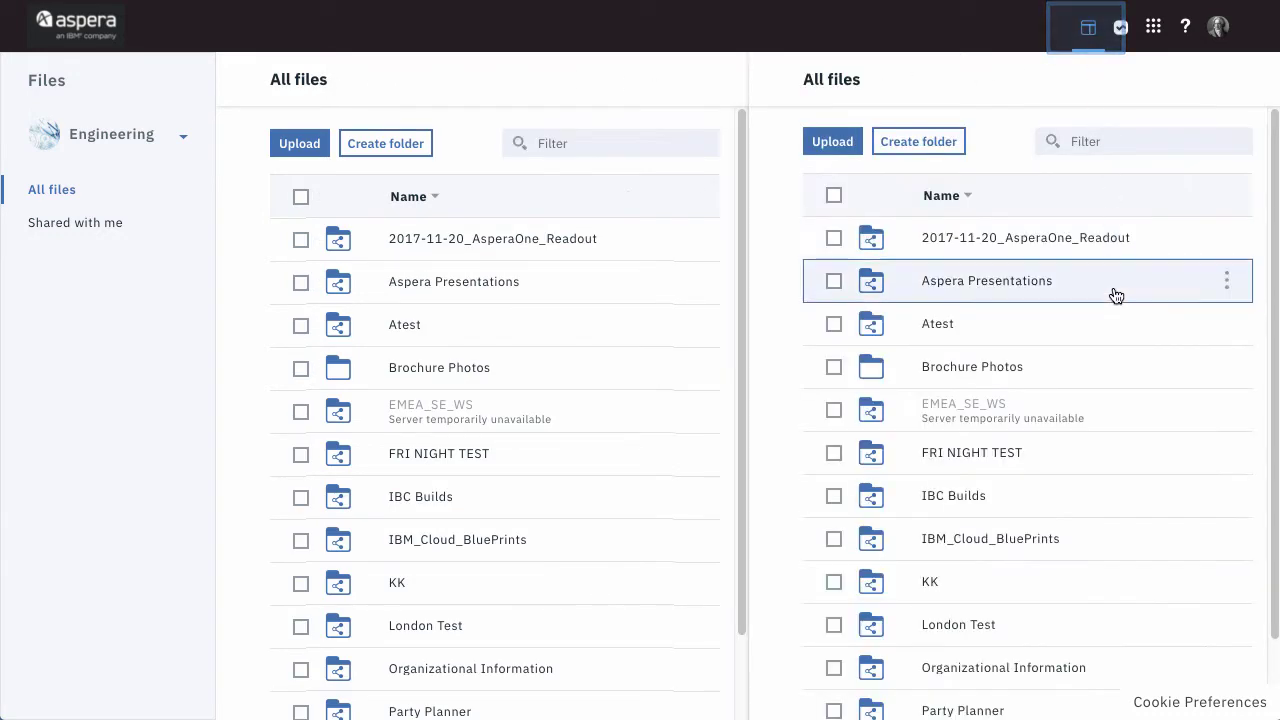
click(1094, 534)
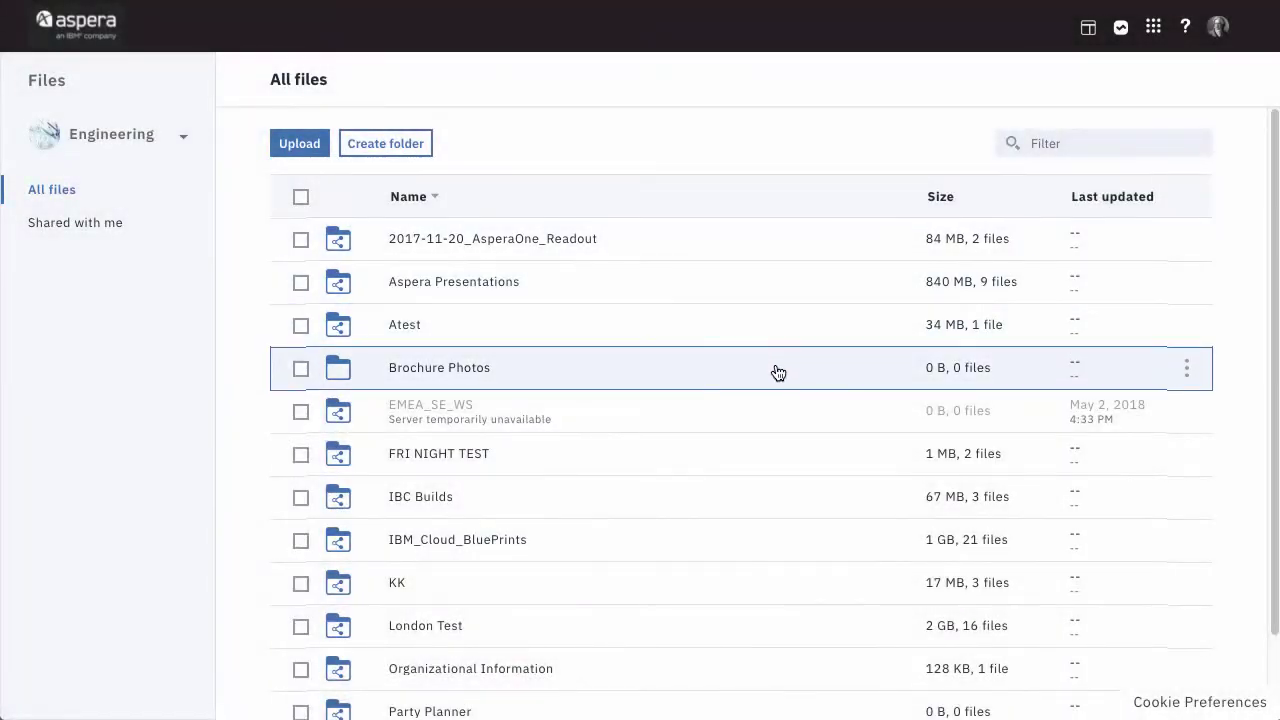
right_click(777, 371)
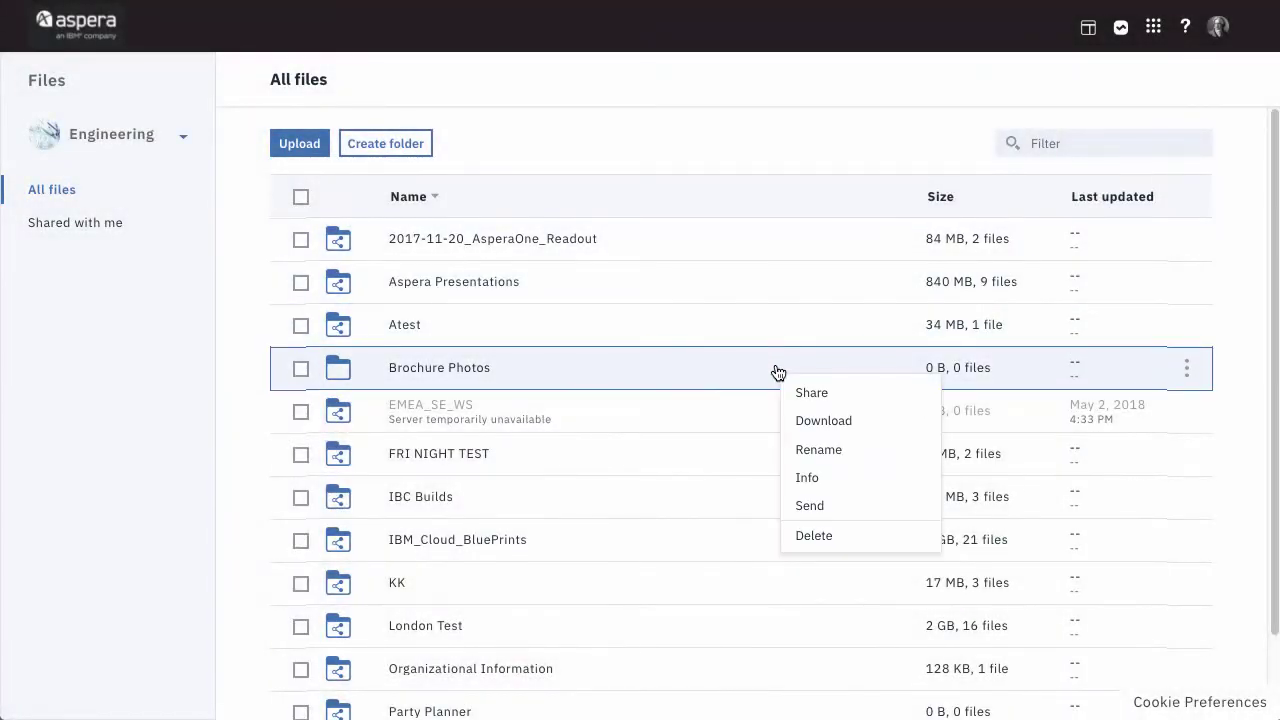
click(856, 511)
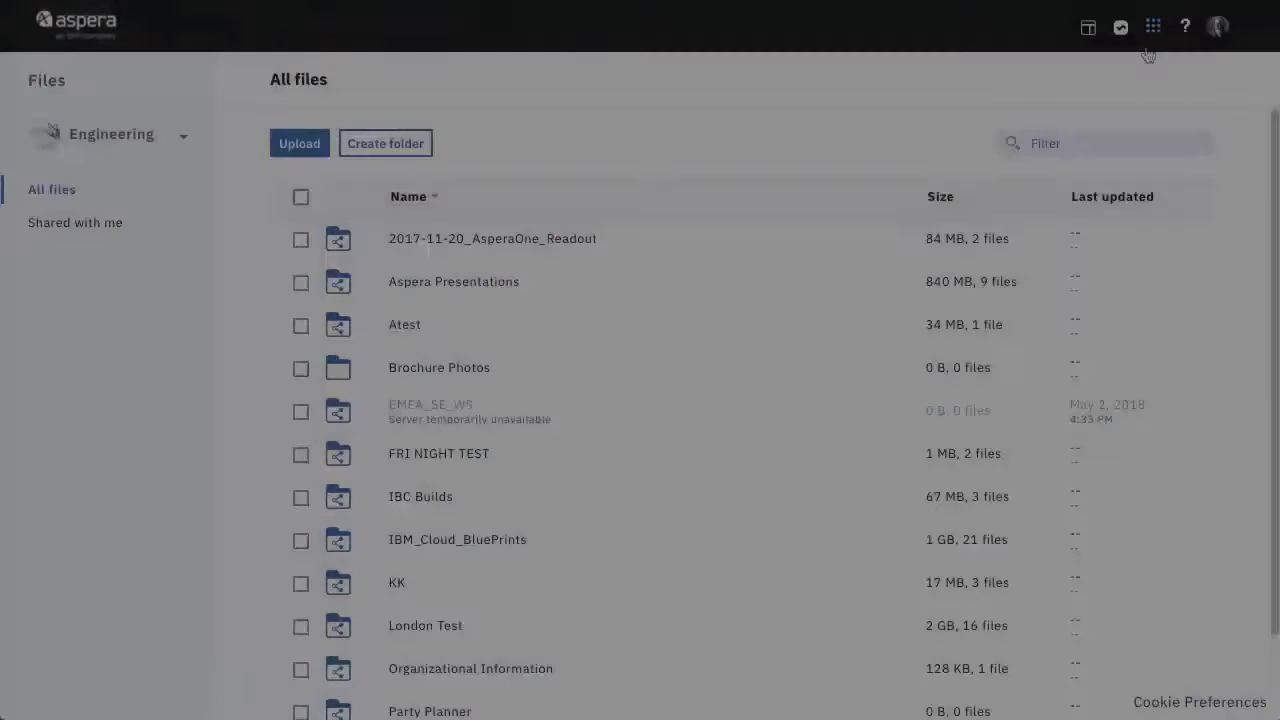
Switch from Files to the Packages app to show My inbox.
click(1153, 27)
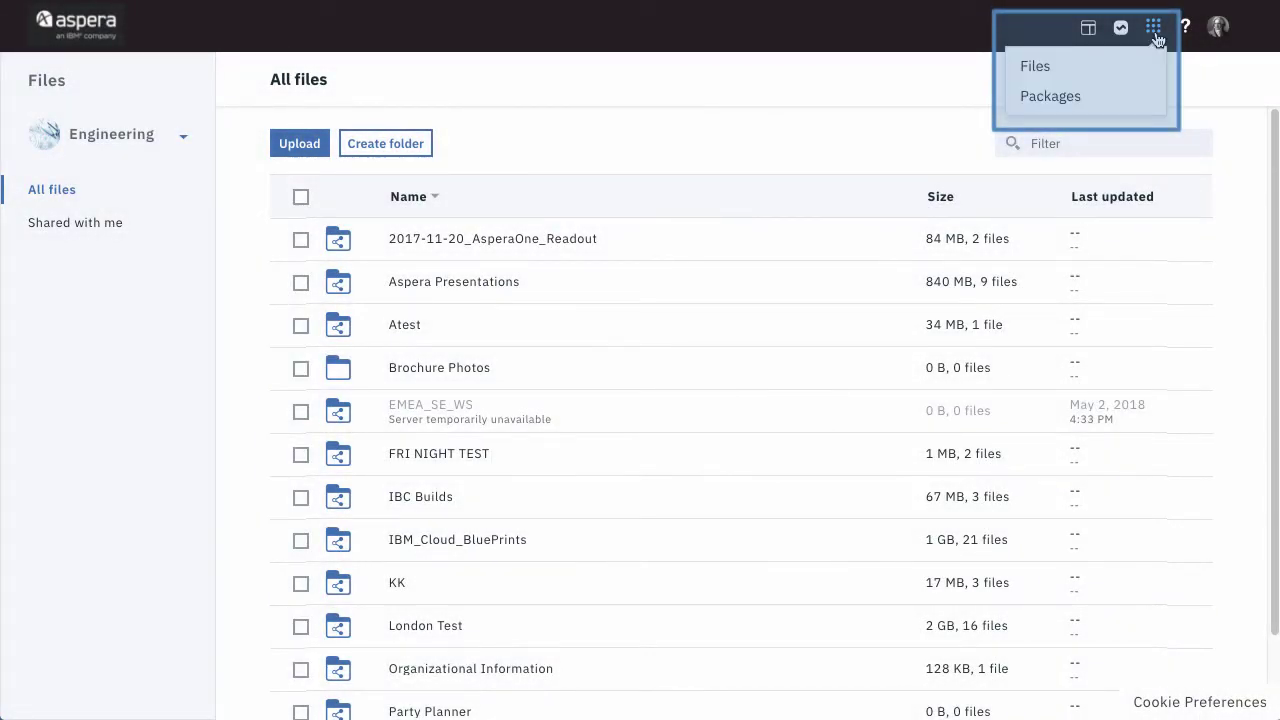
click(1087, 97)
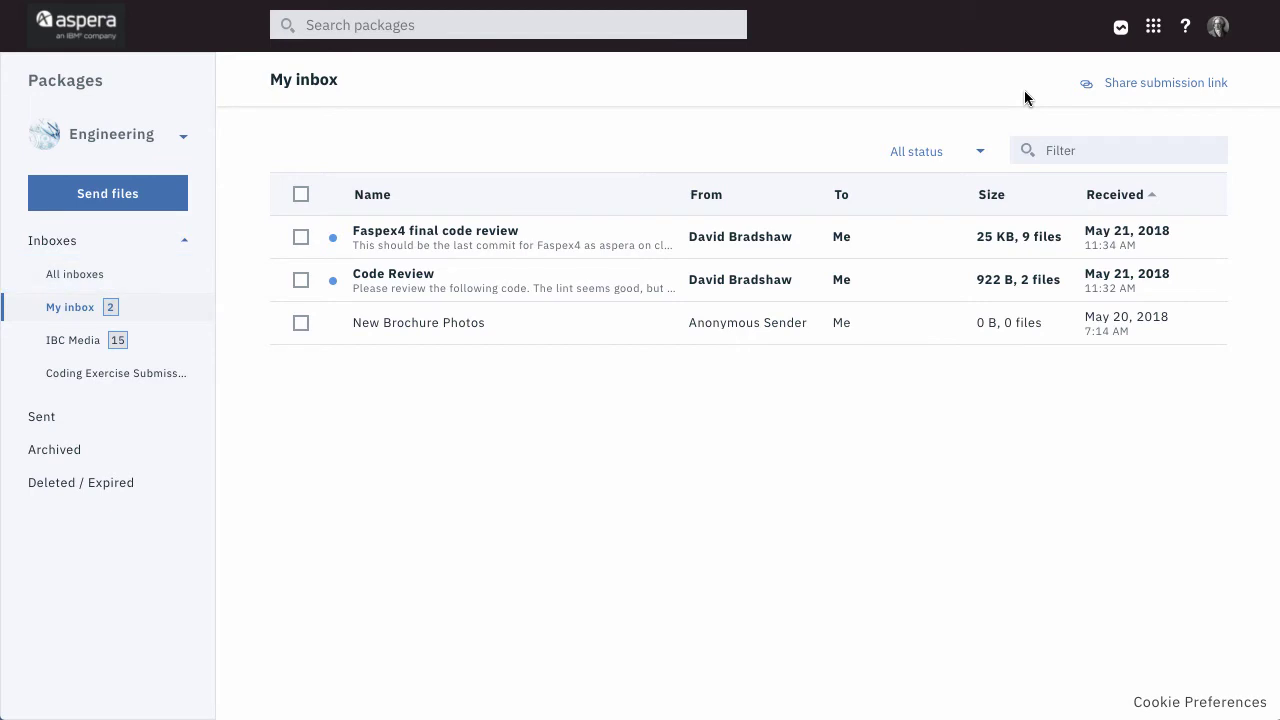
Open the Coding Exercise Submissions inbox, dismiss Add collaborators, and start a new Send files package.
click(166, 379)
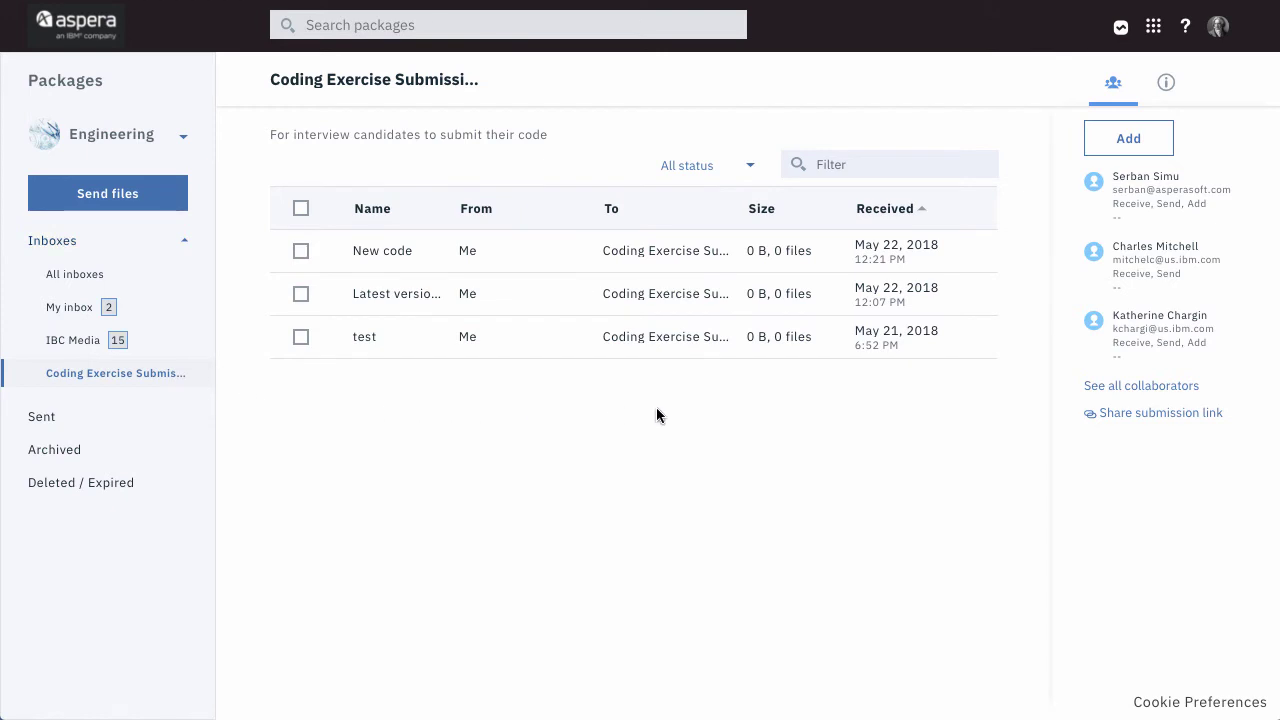
click(1108, 151)
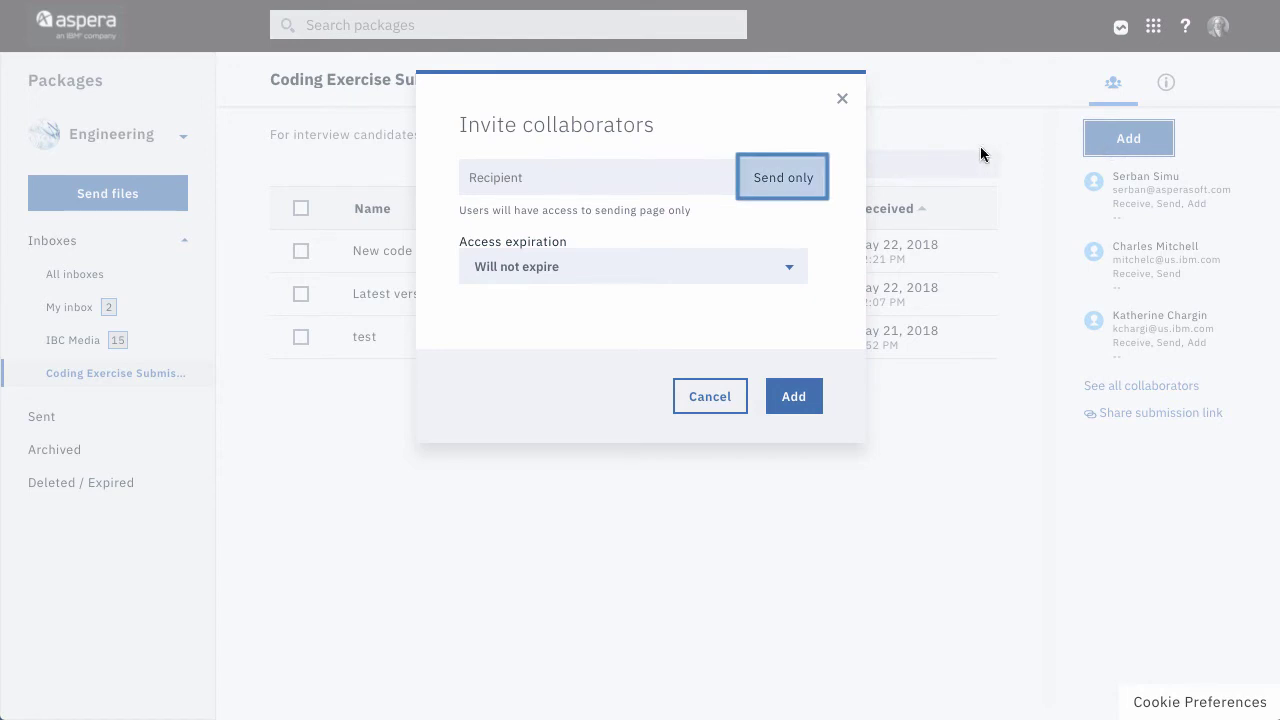
click(842, 98)
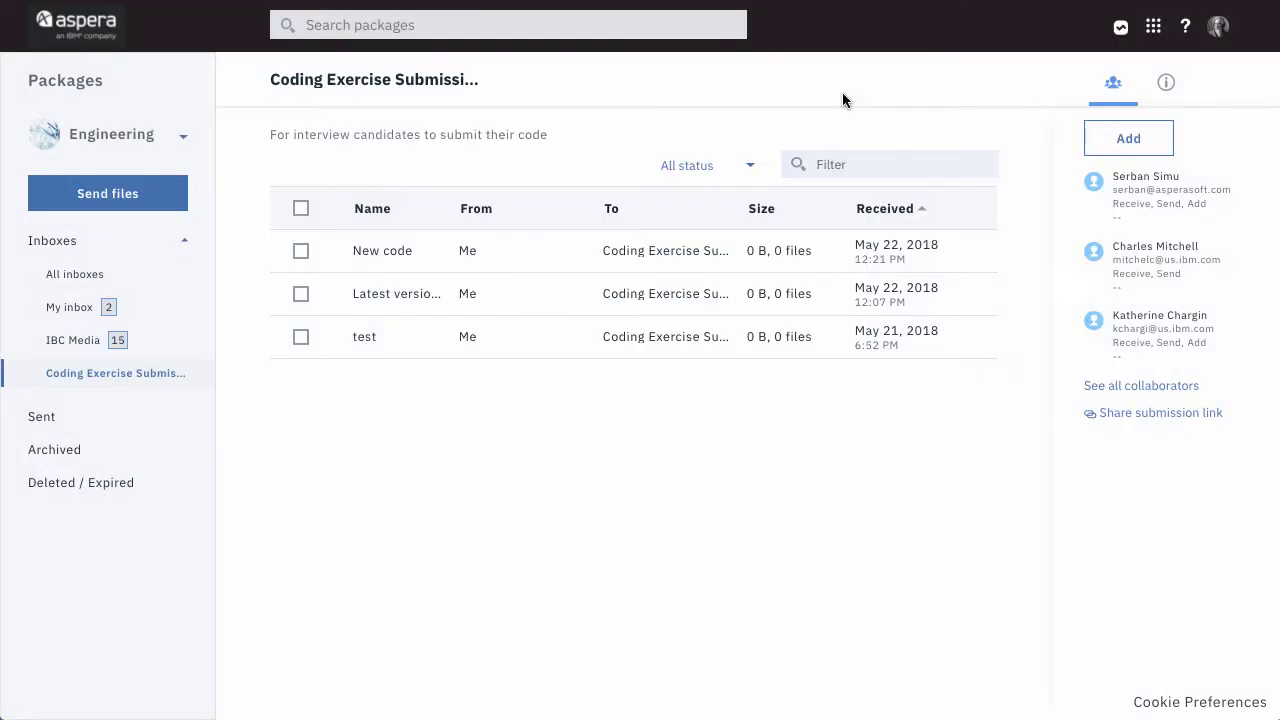
click(176, 195)
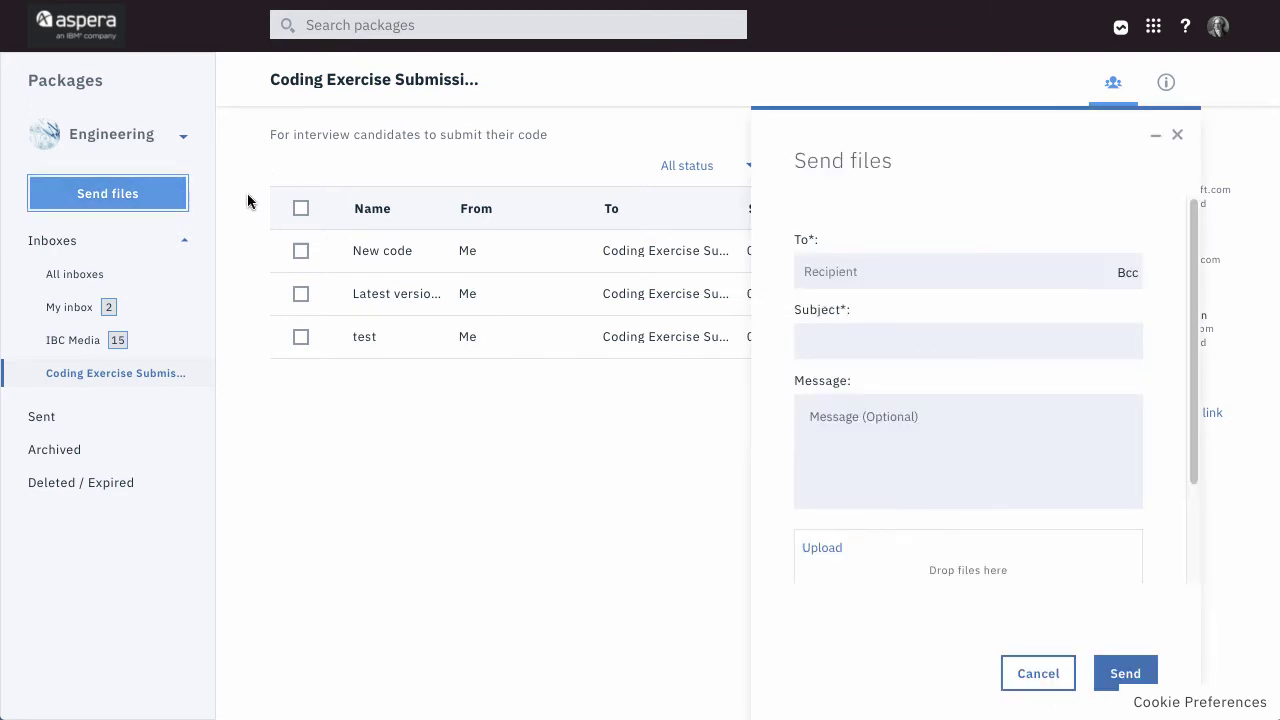
Address the package to the Coding Exercise Submission inbox with subject 'new submixxion'.
click(906, 269)
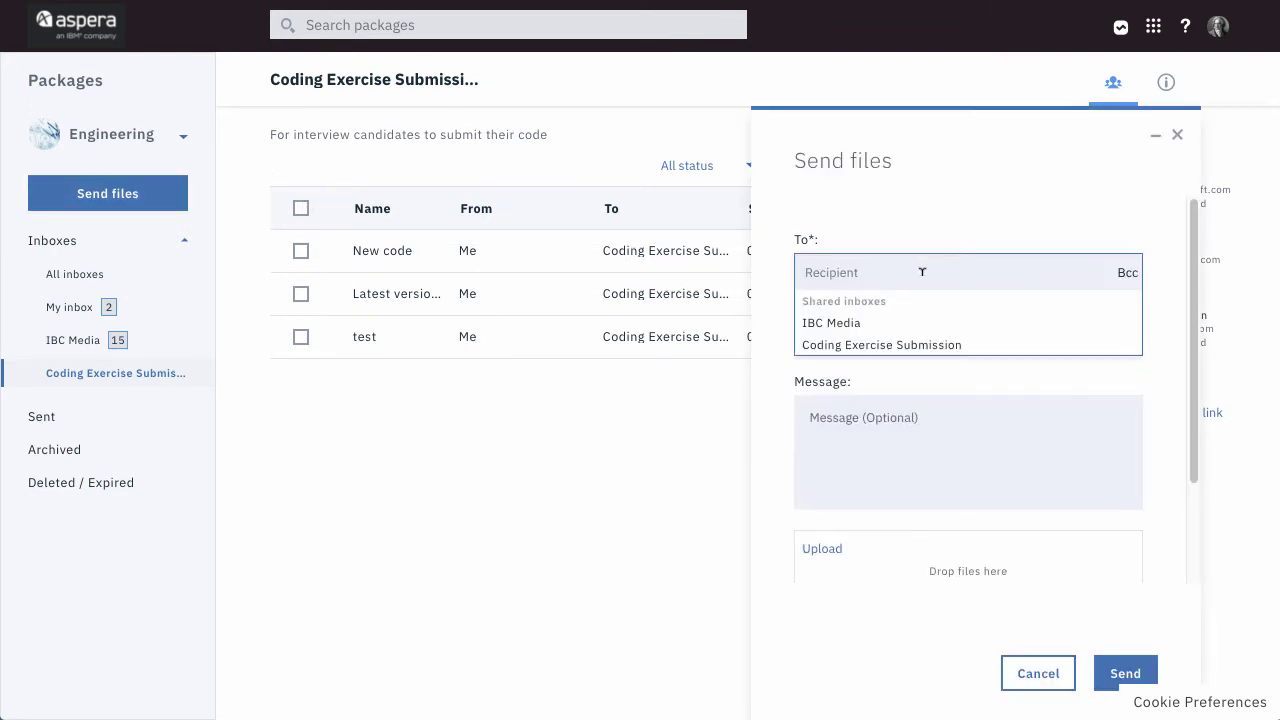
click(938, 344)
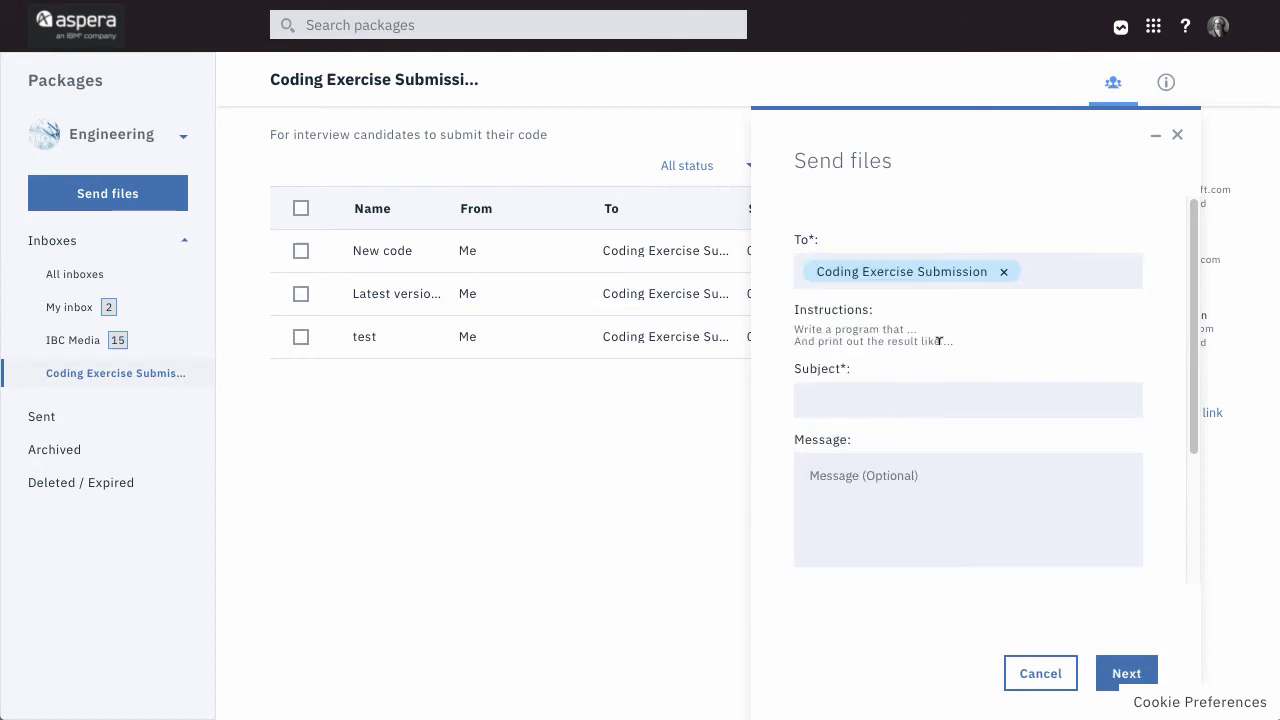
click(964, 391)
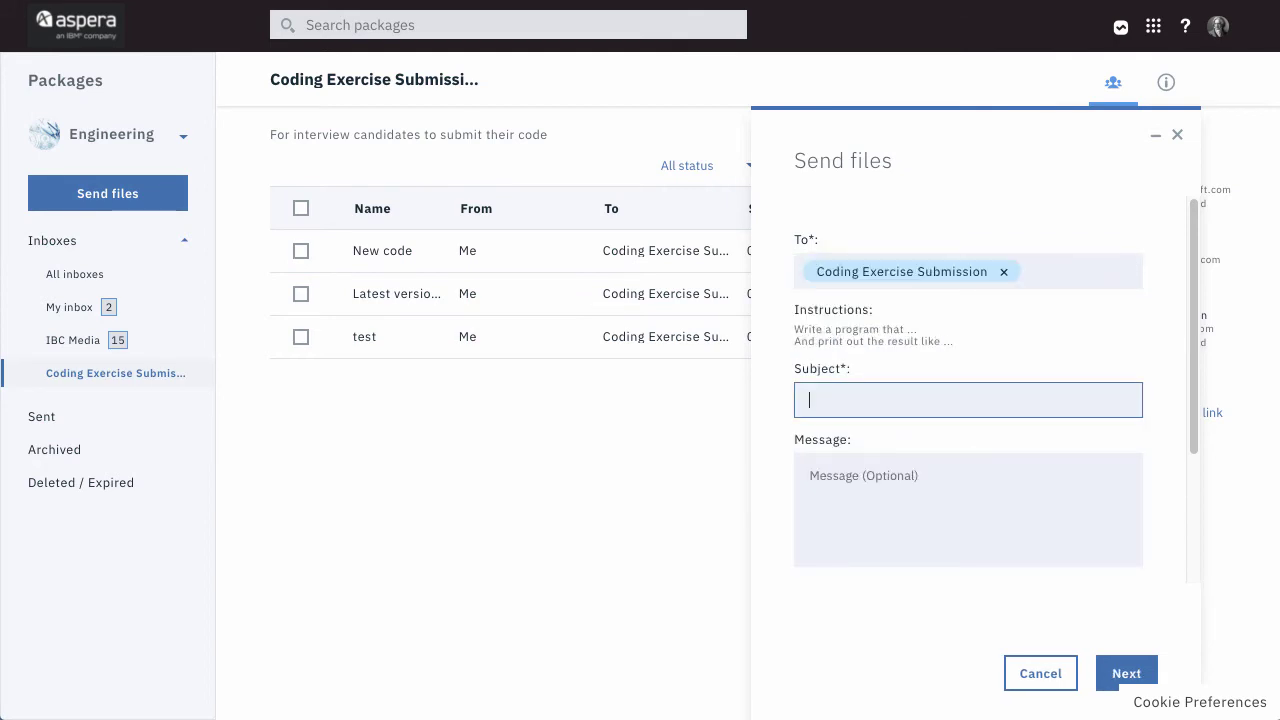
text(new submixxion)
Attach the Brochure Photos folder from Files to the package.
scroll(993, 568, down, 1)
scroll(960, 560, down, 3)
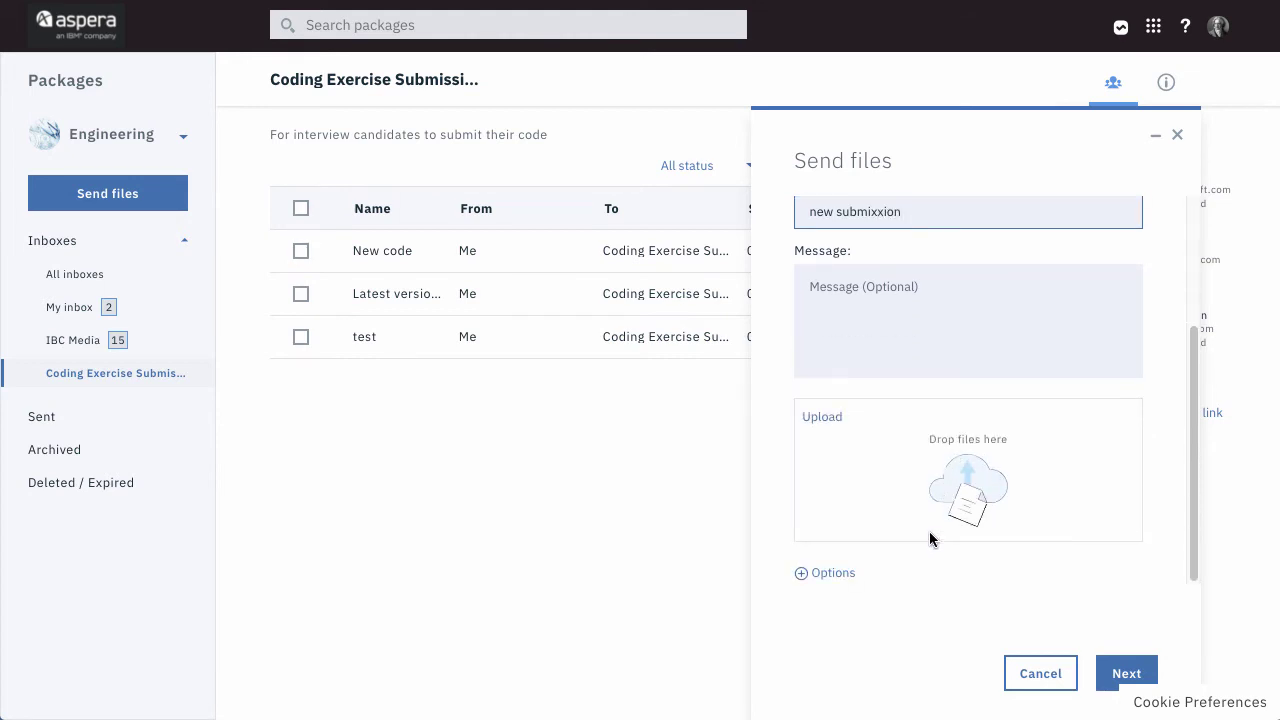
click(834, 420)
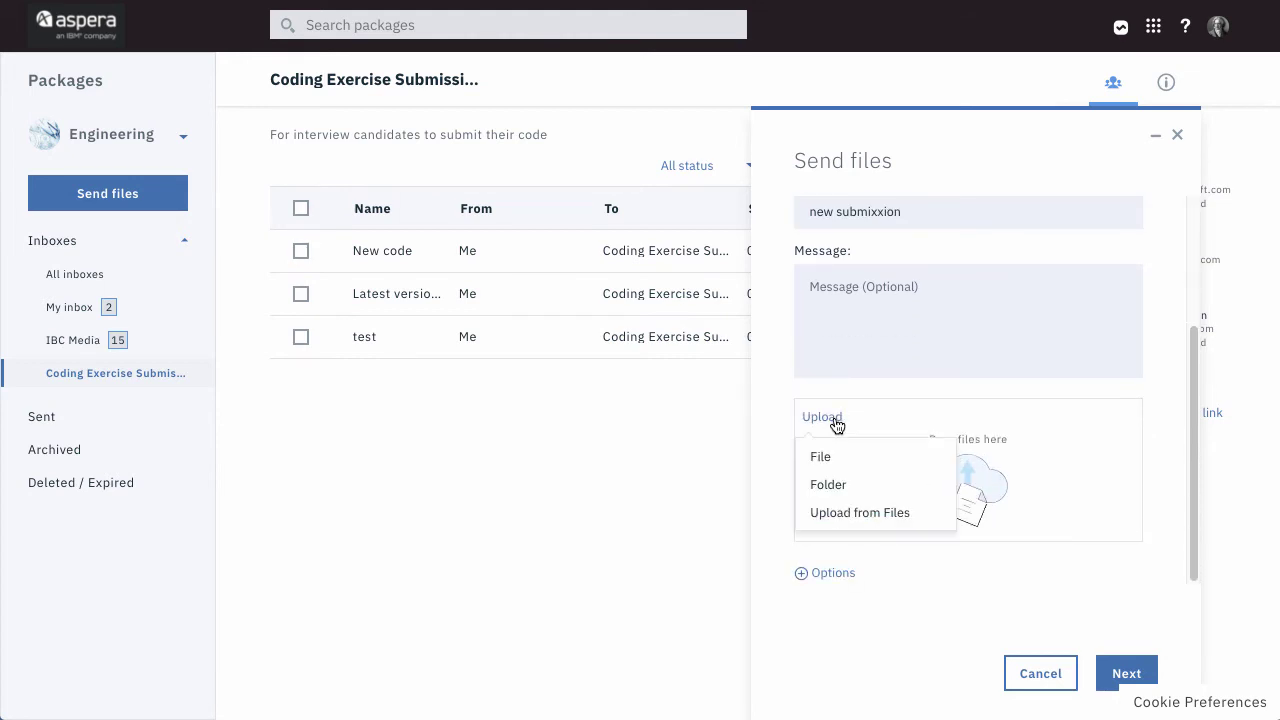
click(886, 515)
click(317, 345)
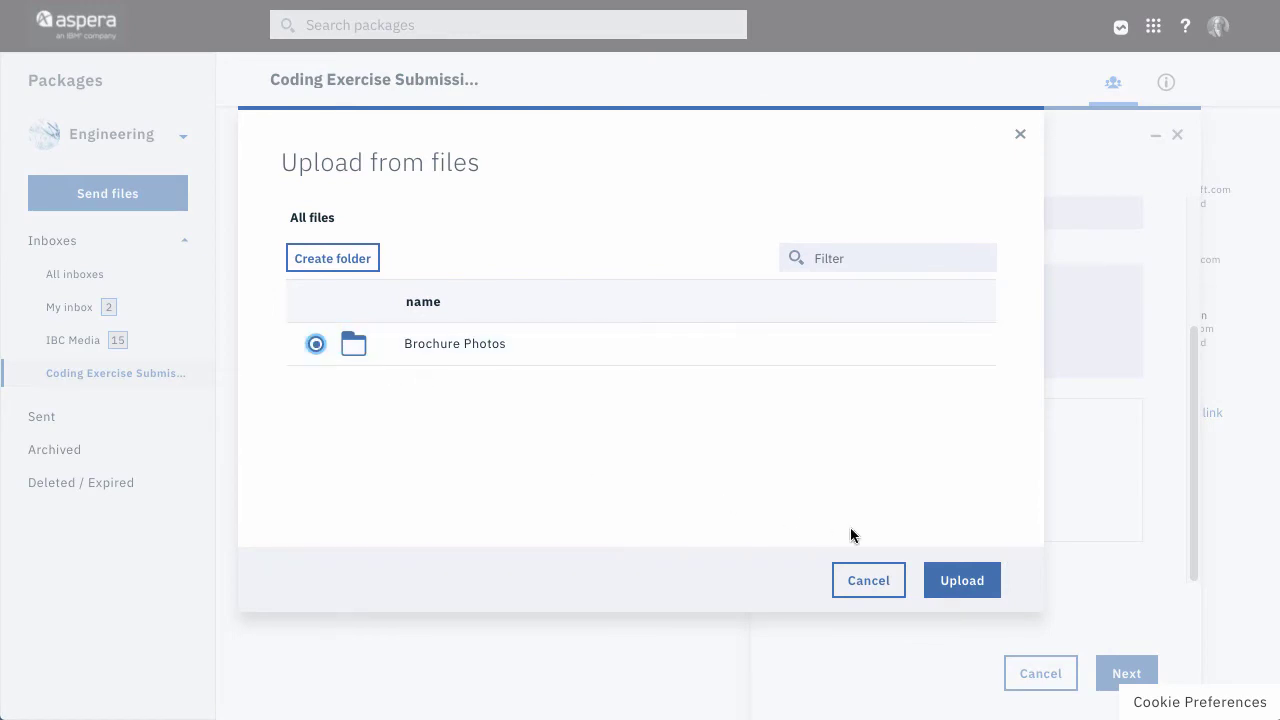
click(962, 580)
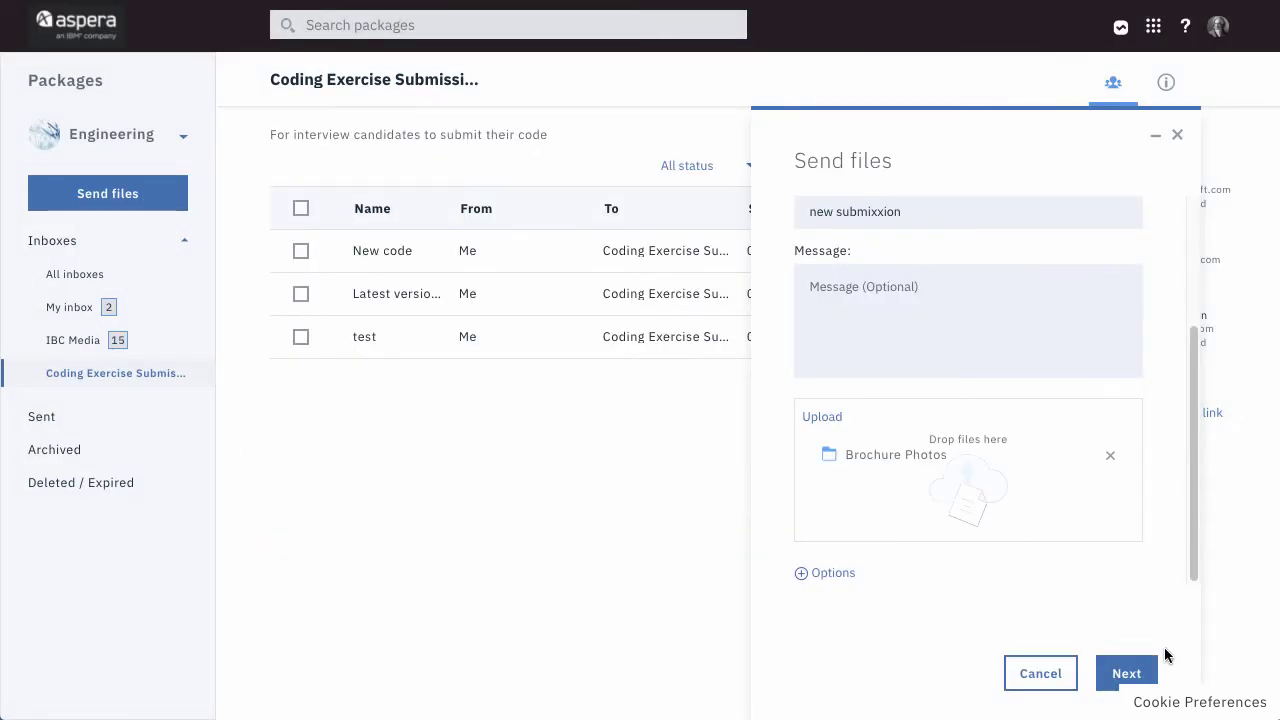
On the metadata step, set Programming Language to C/C++.
click(1150, 675)
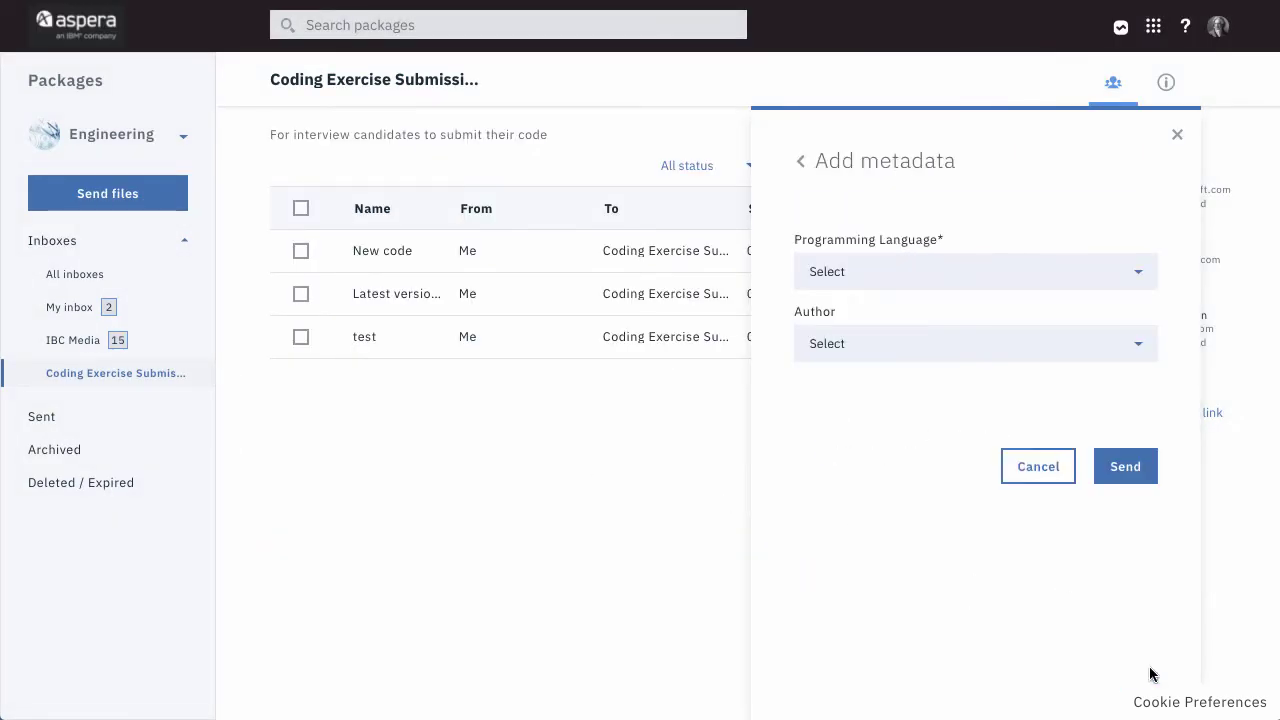
click(1132, 272)
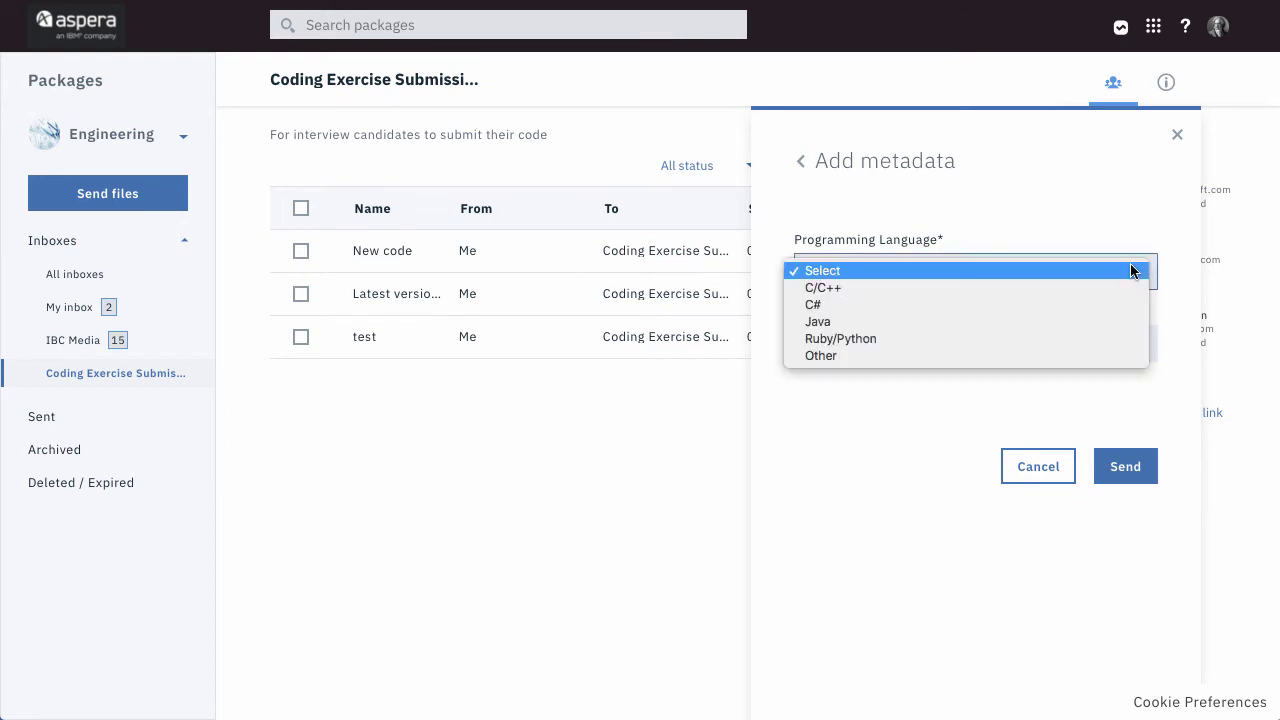
click(891, 289)
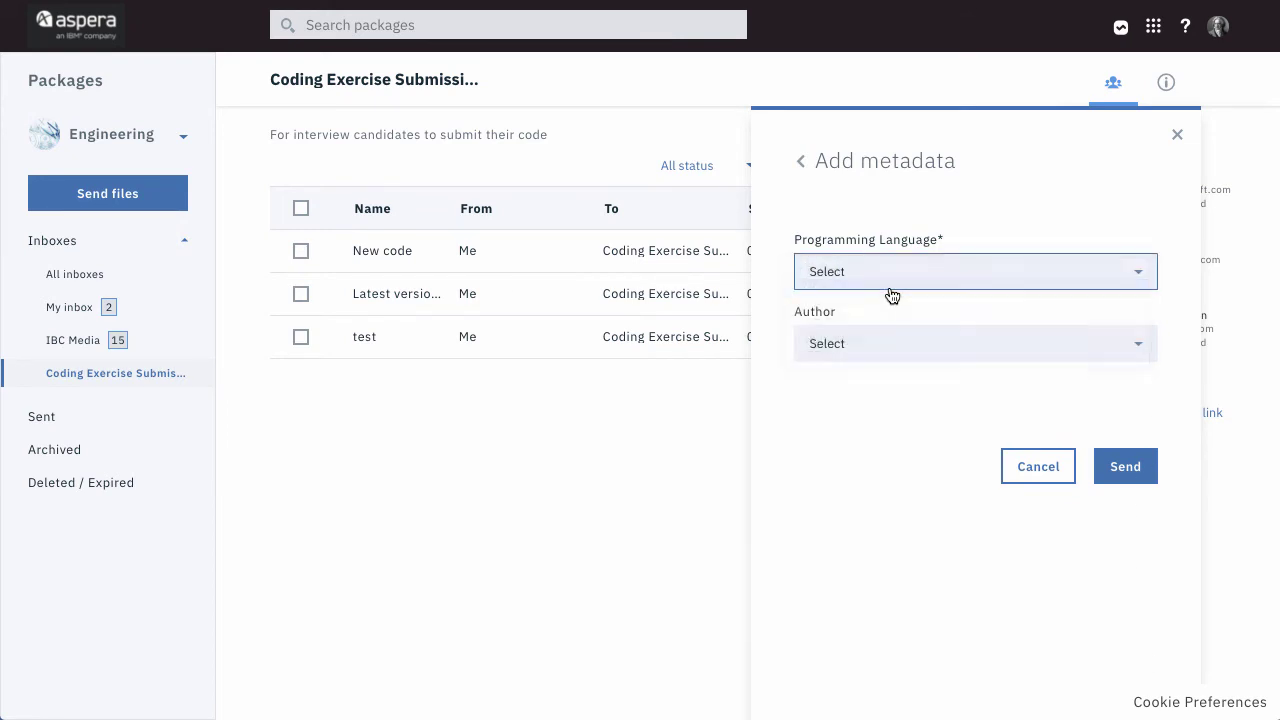
Send the package, then set the inbox's submission link to For anyone, expiring in 24 hours.
click(1130, 467)
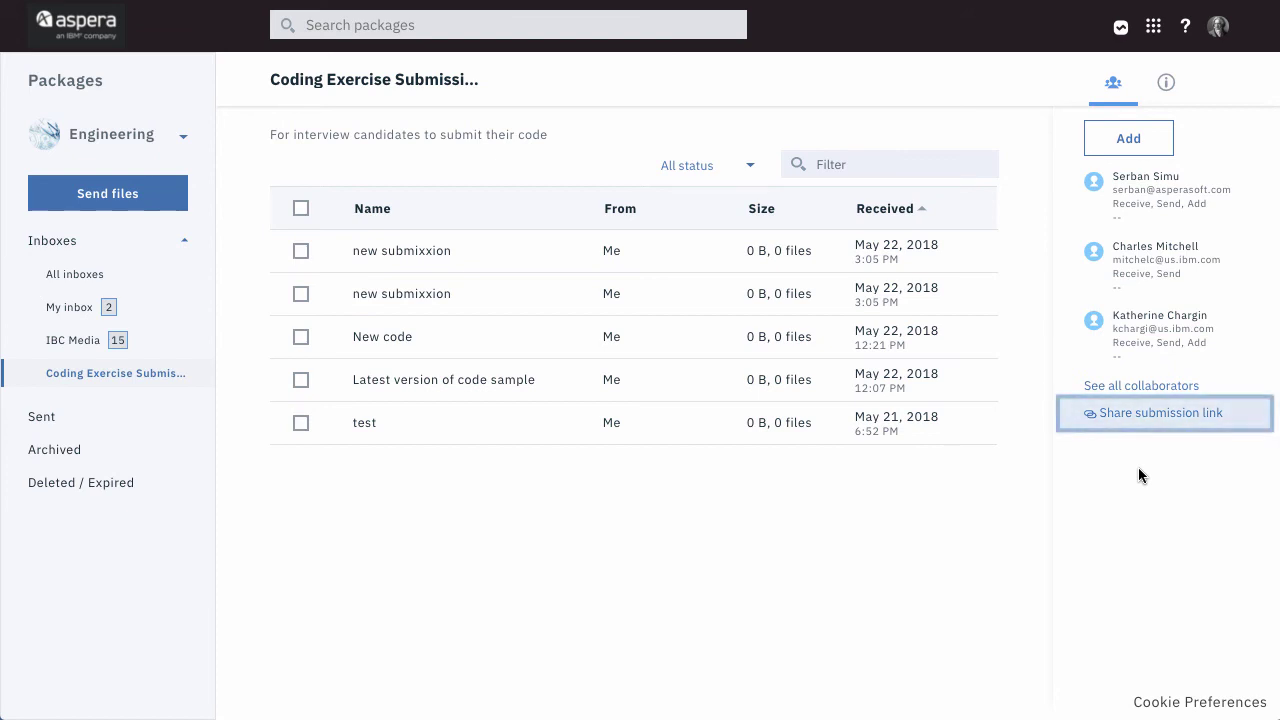
click(1169, 411)
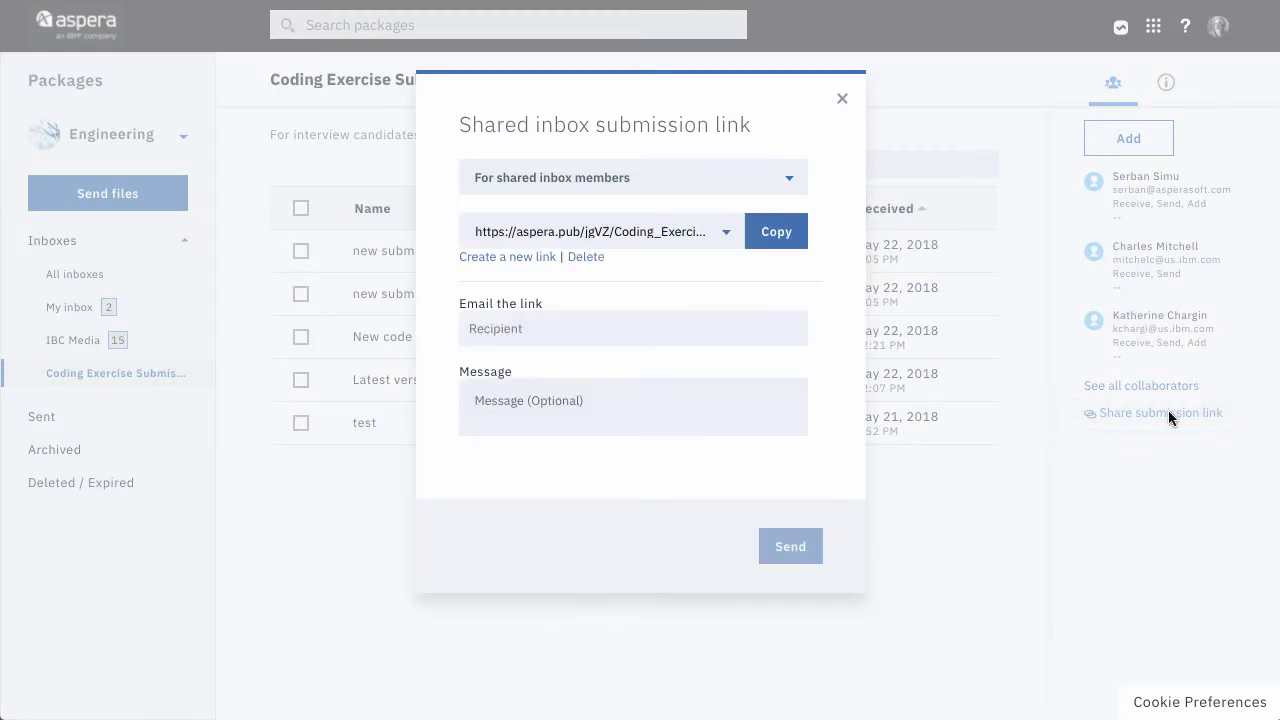
click(794, 174)
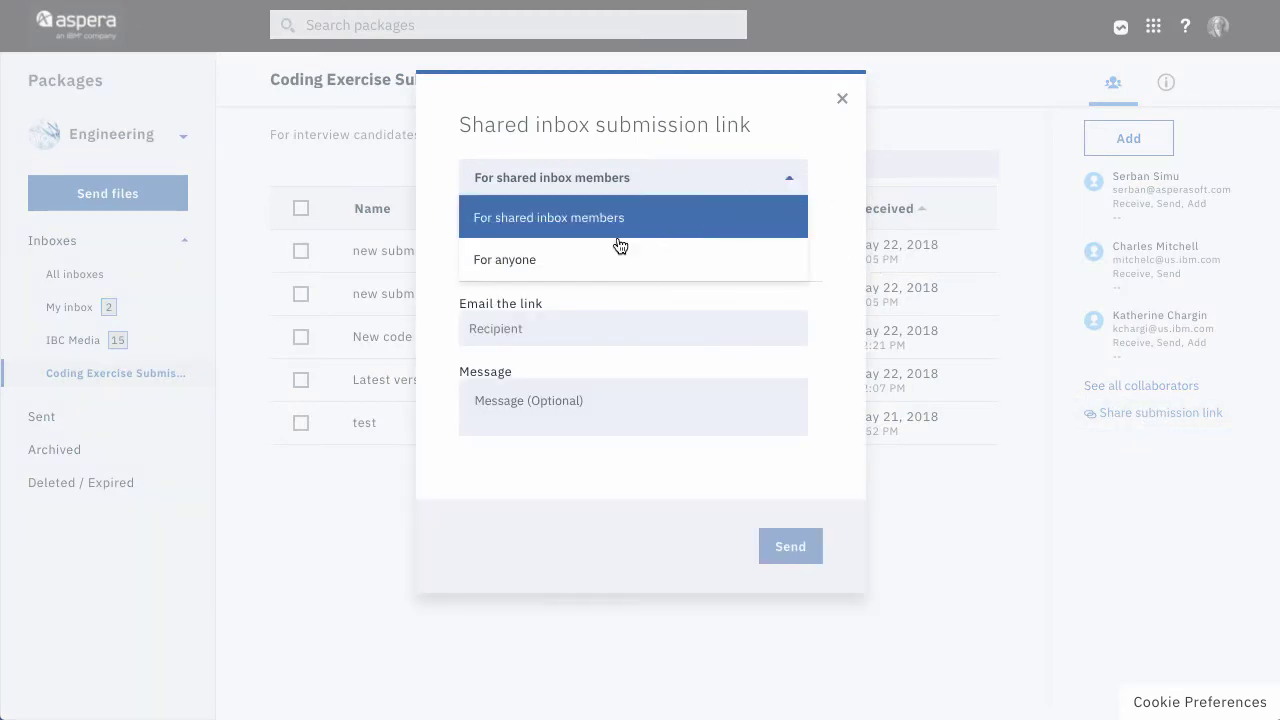
click(594, 258)
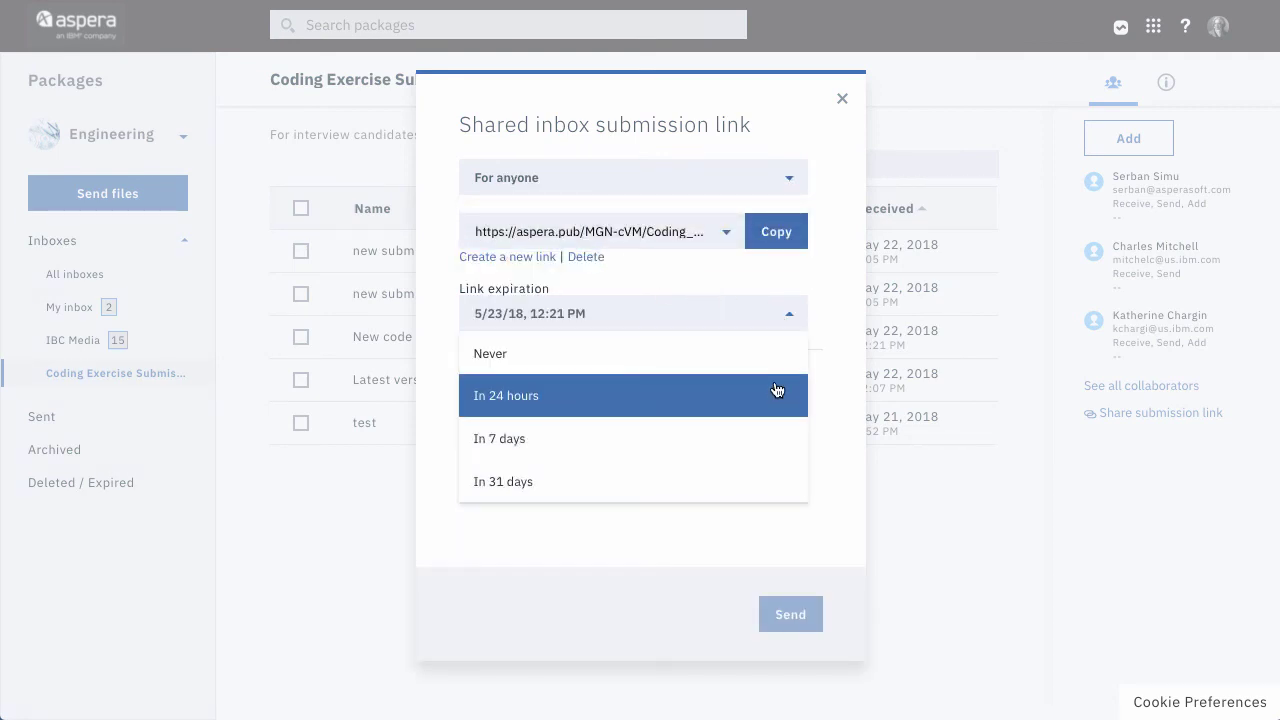
click(778, 395)
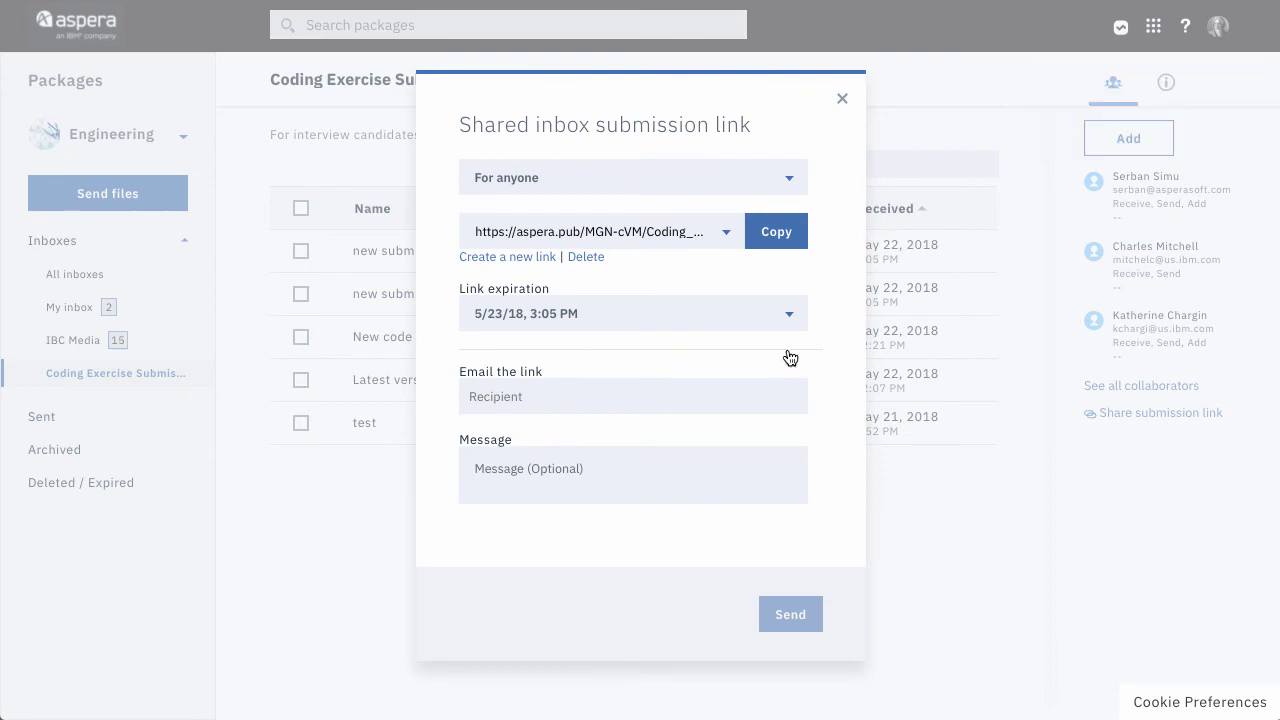
click(842, 99)
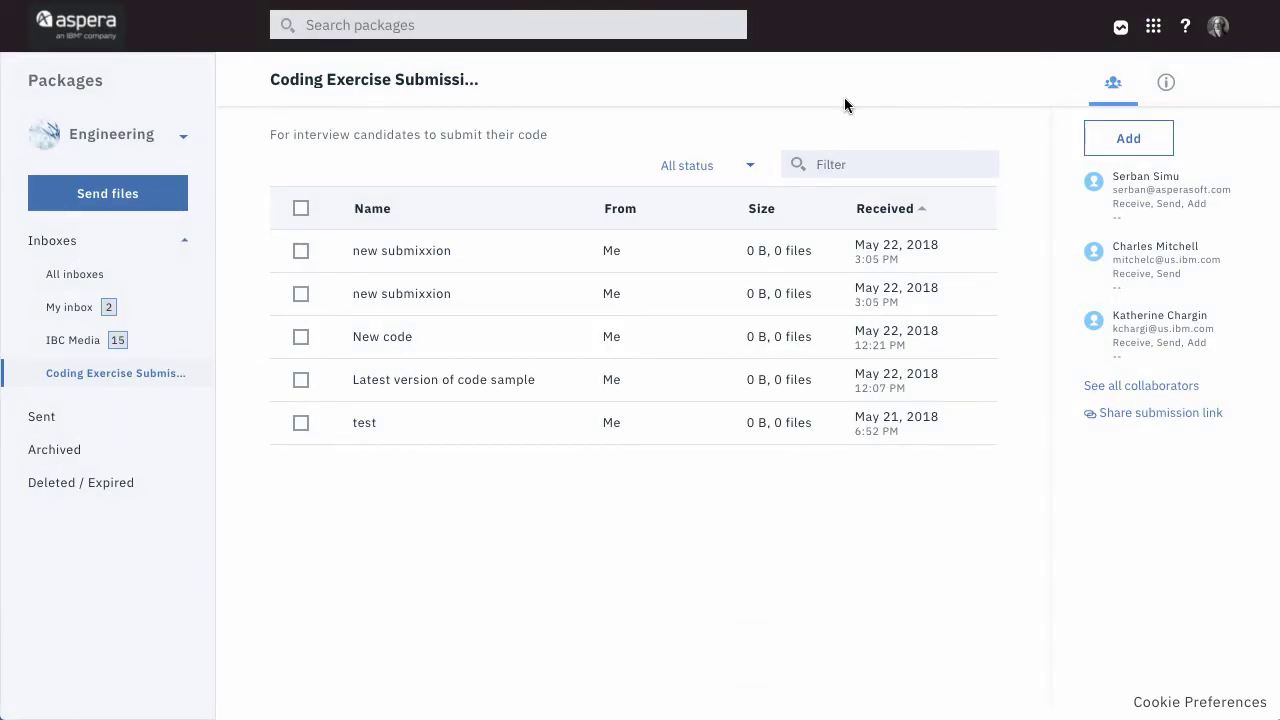
Switch to My inbox and view its submission link without changing it.
click(73, 311)
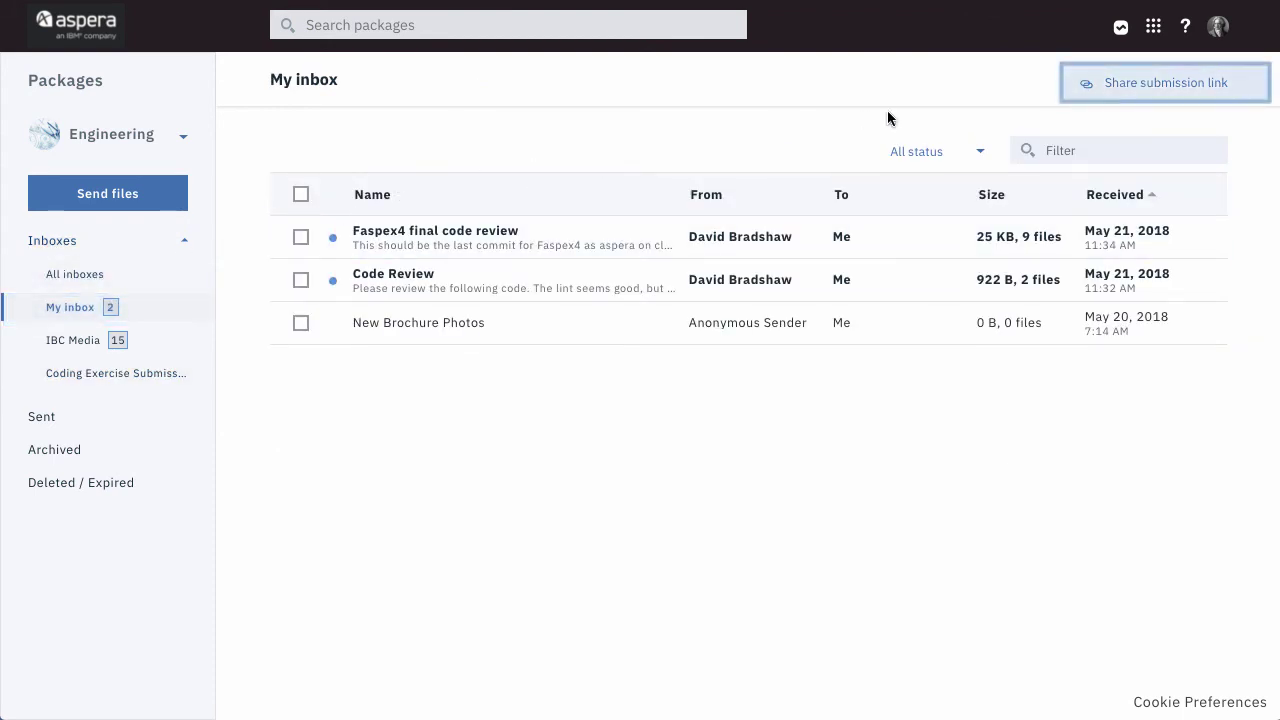
click(1158, 88)
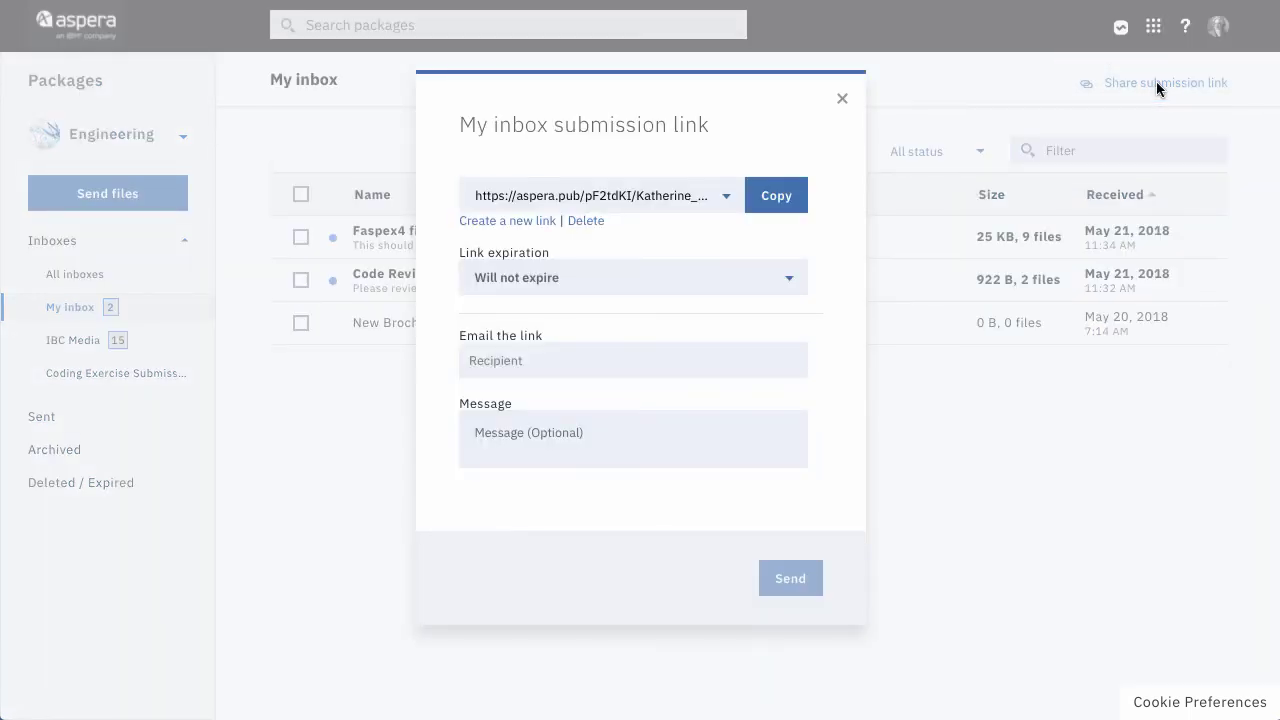
click(841, 101)
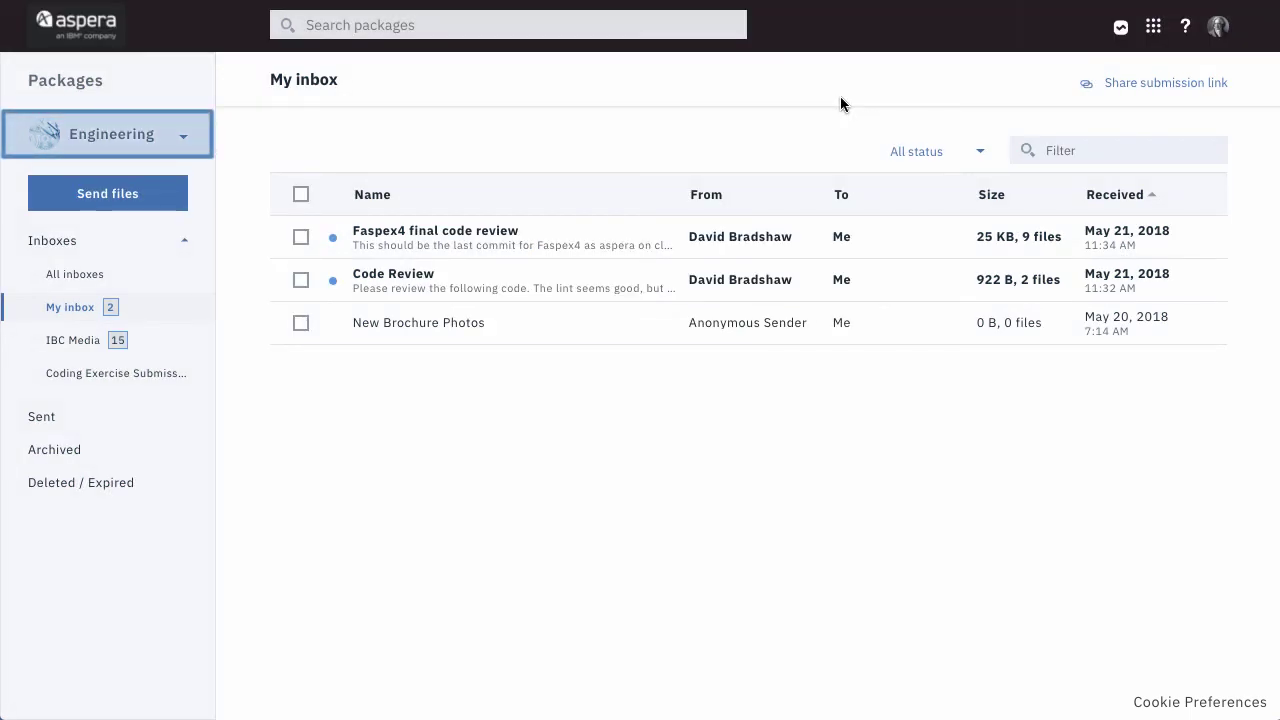
key(shift+Tab)
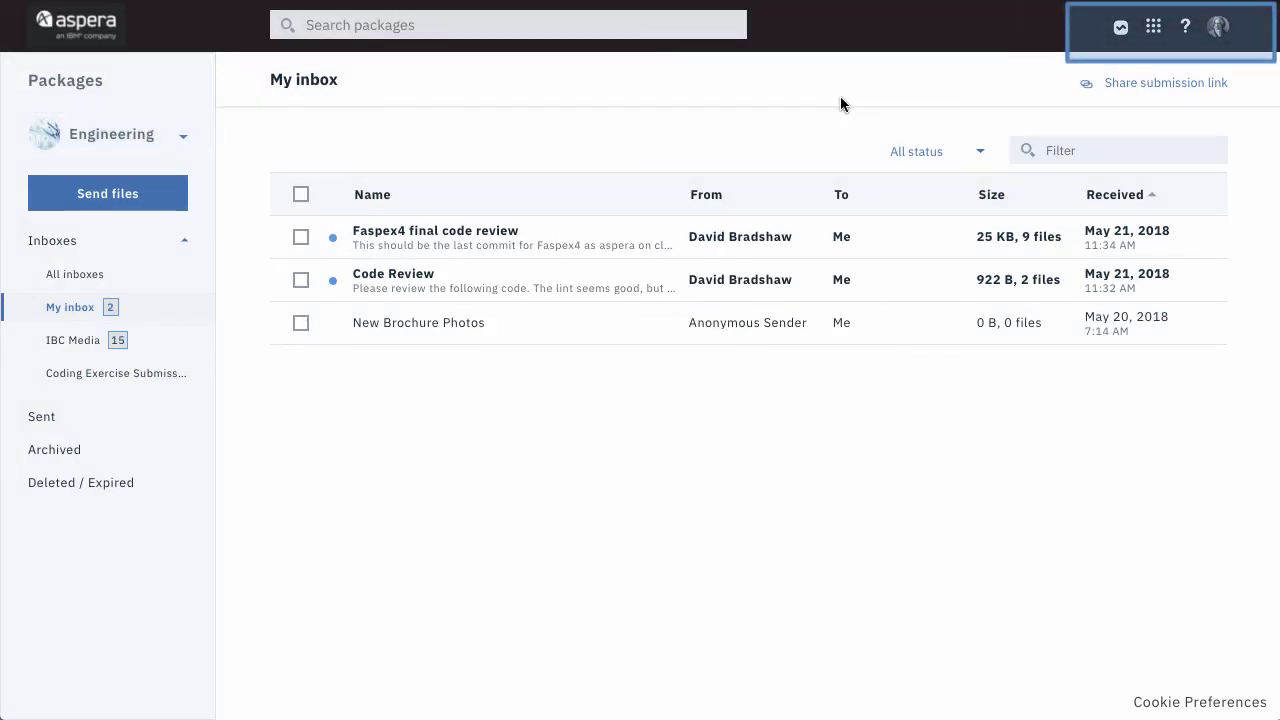
Open and close the account menu over My inbox.
click(1217, 30)
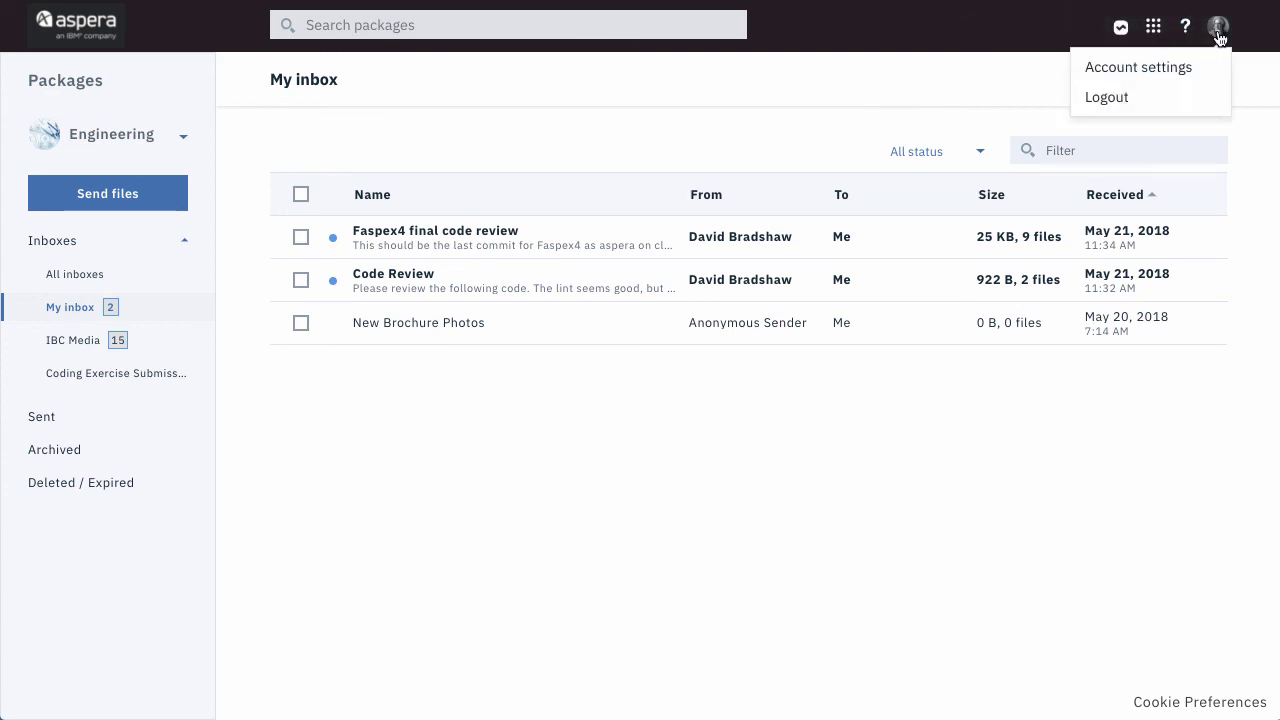
click(1218, 37)
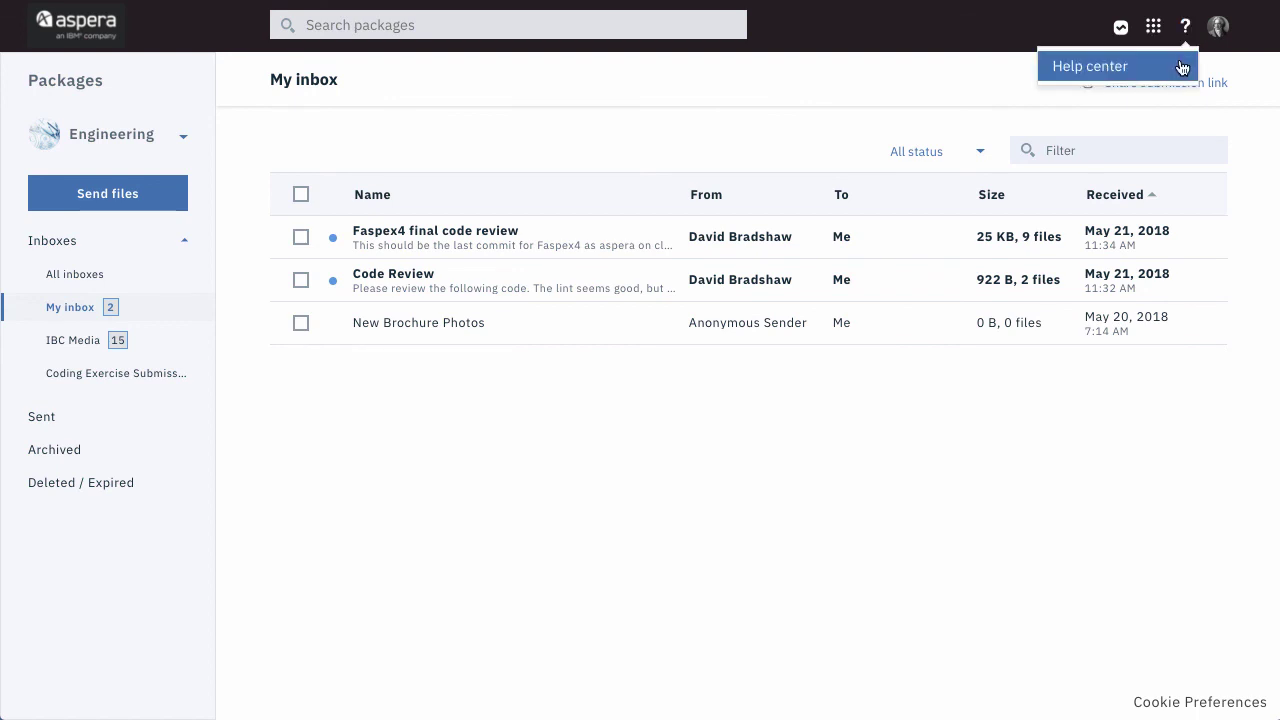
Open the Help center home page from the ? menu.
click(1181, 67)
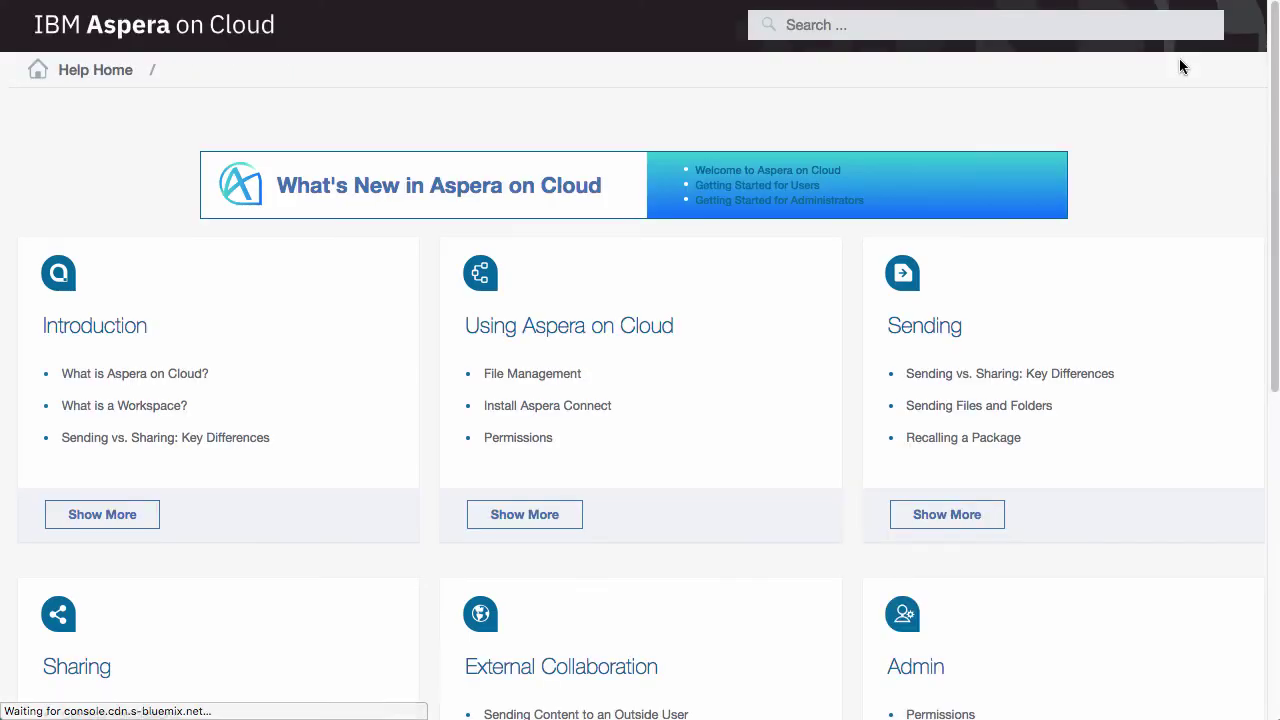